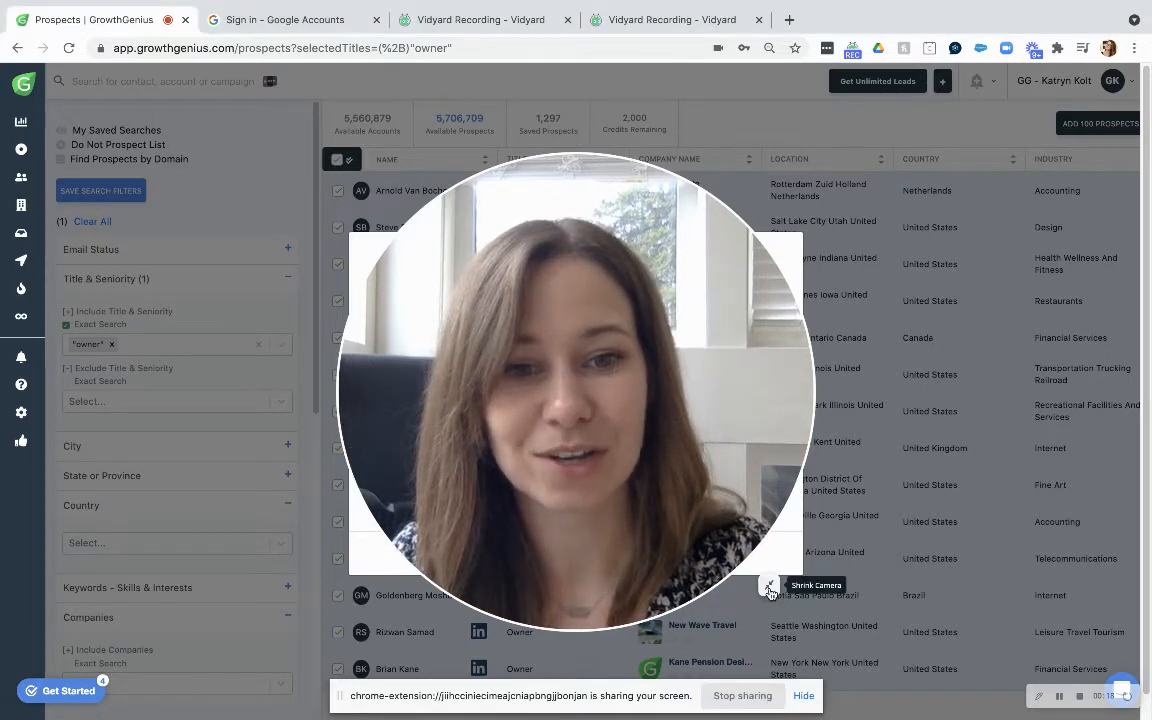
Review the campaign and new-list options for adding prospects, and close the dialog without adding any.
{"action": "left_click", "coordinate": [769, 586]}
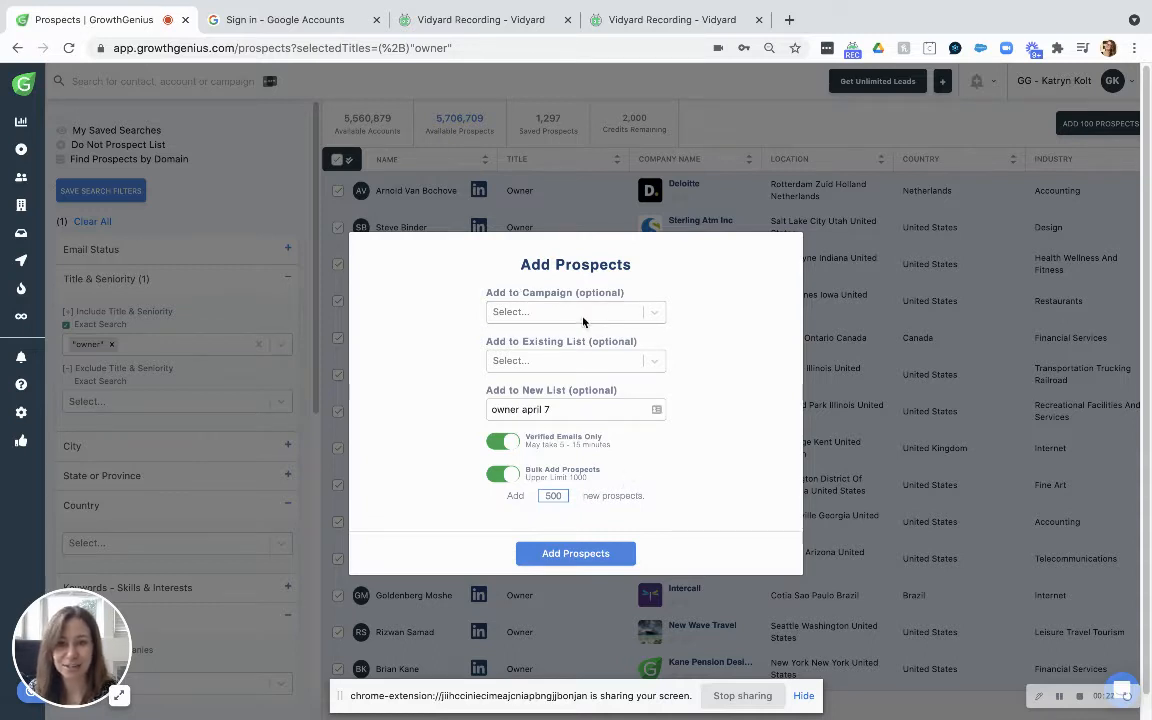
{"action": "left_click", "coordinate": [635, 311]}
{"action": "left_click", "coordinate": [768, 303]}
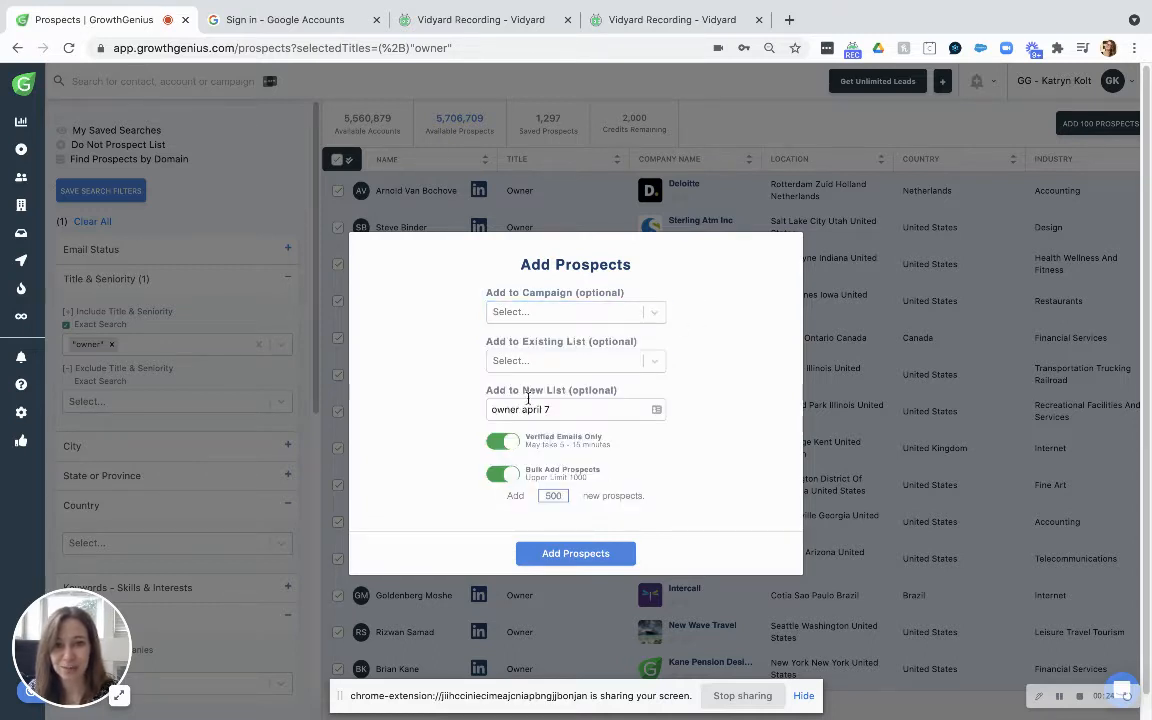
{"action": "left_click_drag", "start_coordinate": [492, 408], "coordinate": [558, 410]}
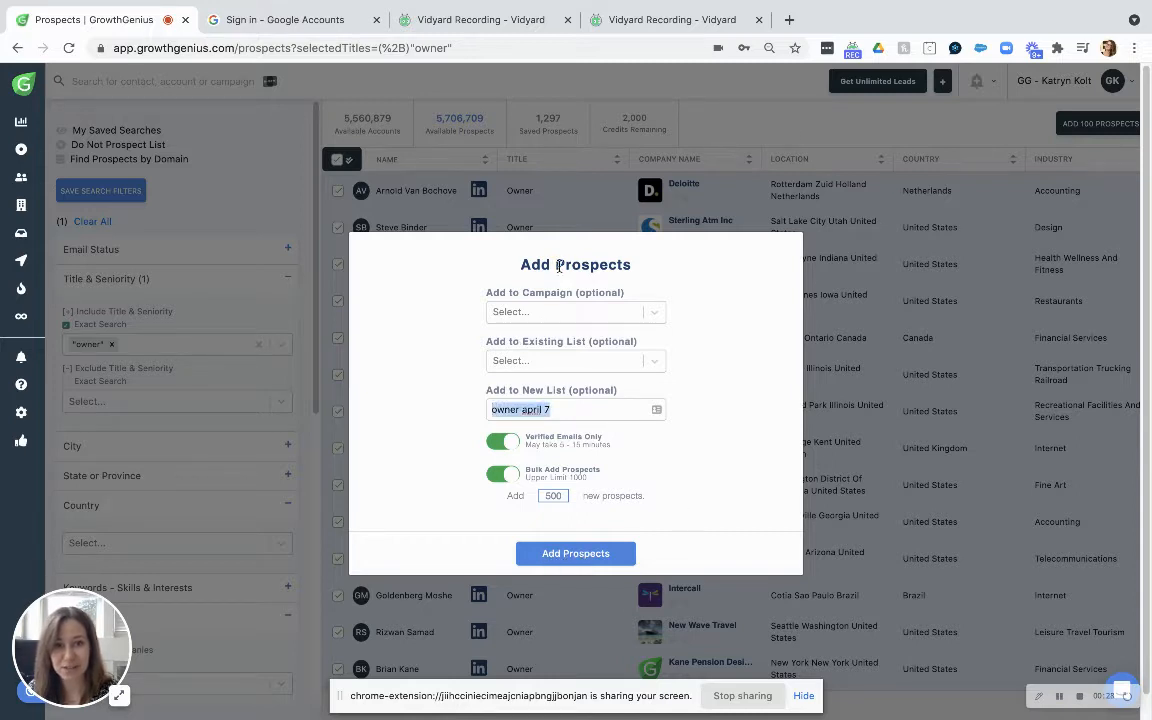
{"action": "left_click", "coordinate": [265, 186]}
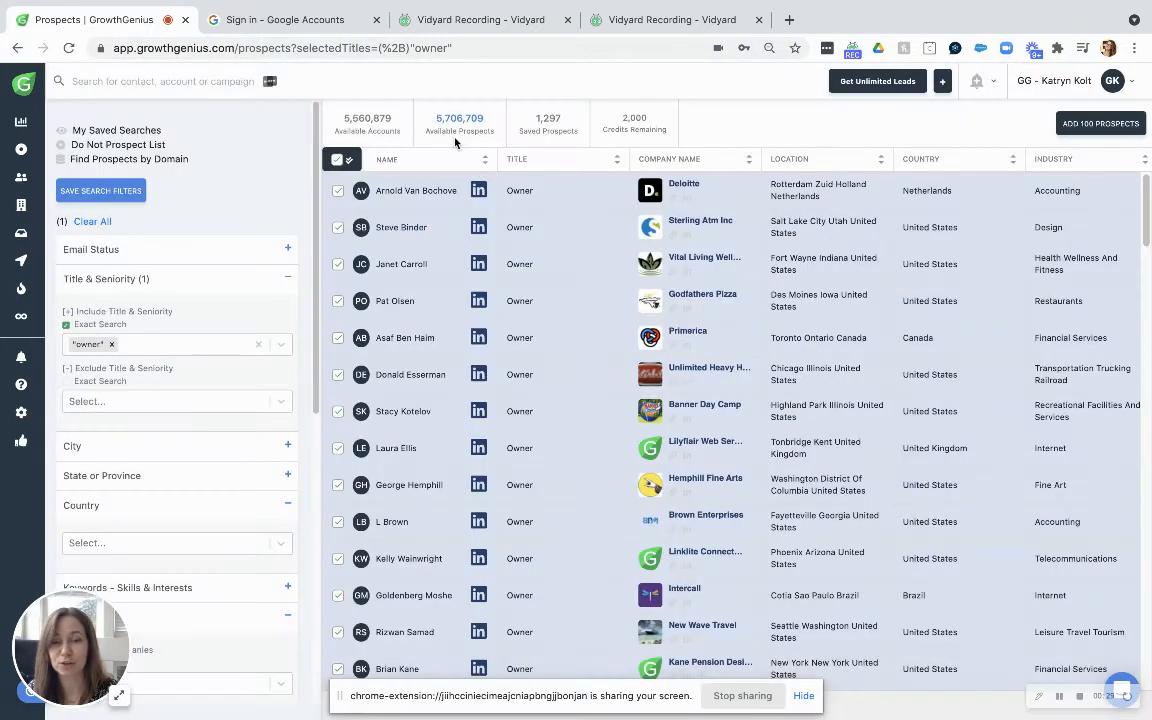
Open the saved contacts and filter them by the Sales Leaders V1 GG-App campaign.
{"action": "left_click", "coordinate": [21, 181]}
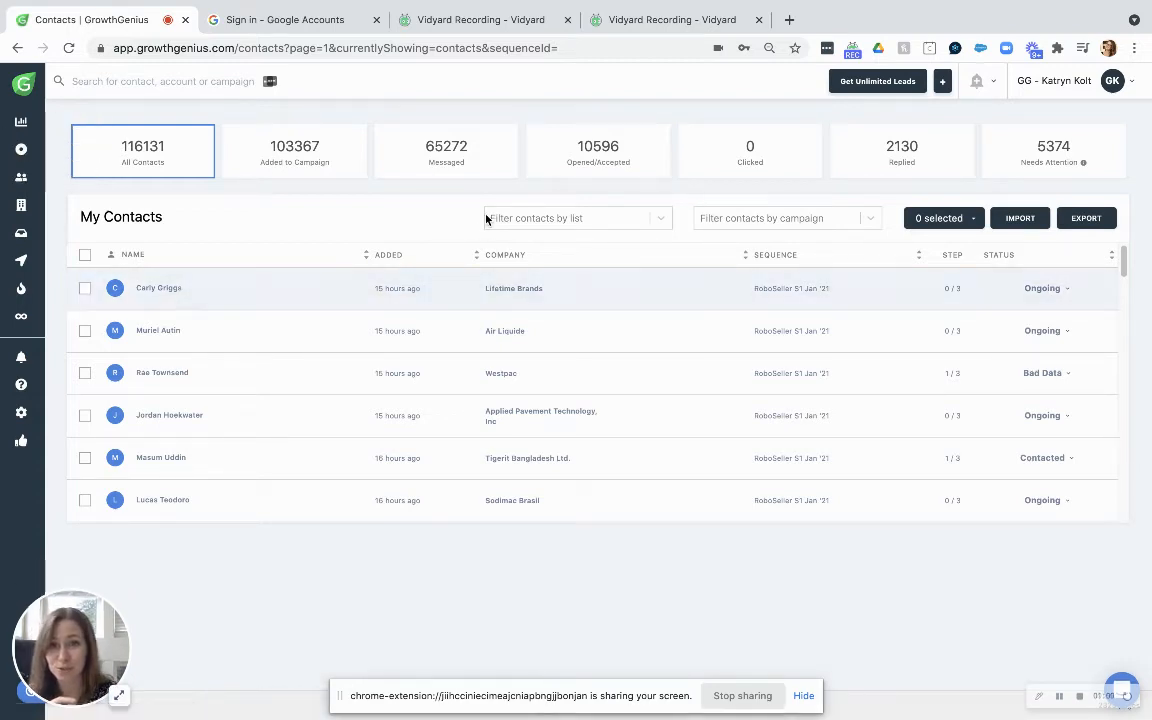
{"action": "left_click", "coordinate": [761, 220]}
{"action": "type", "text": "katryn"}
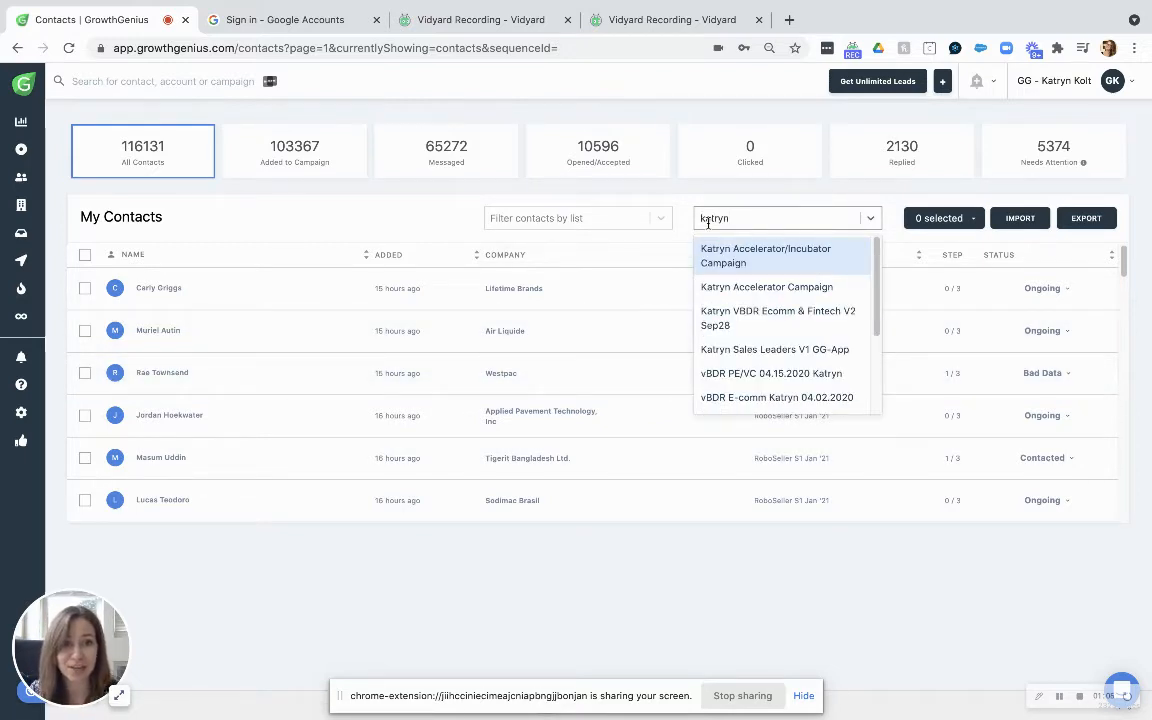
{"action": "left_click", "coordinate": [759, 350]}
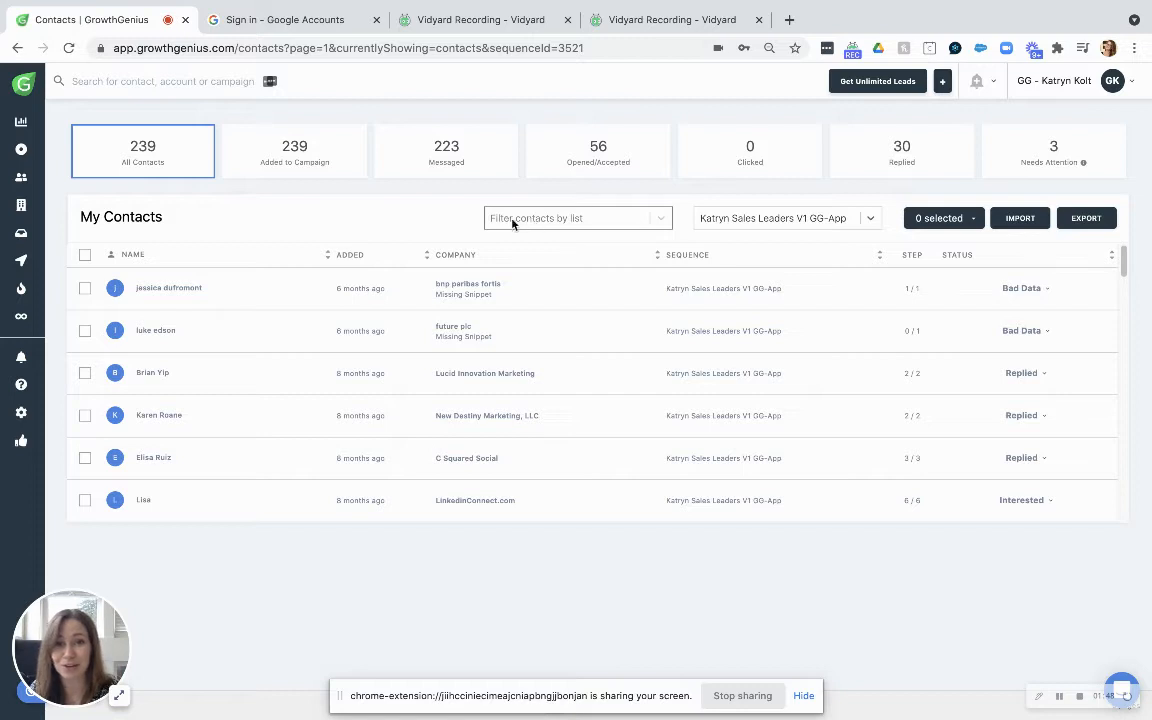
Check the available contact lists, and view the campaign's contacts by Added to Campaign, Messaged, Opened/Accepted and Replied.
{"action": "left_click", "coordinate": [563, 220]}
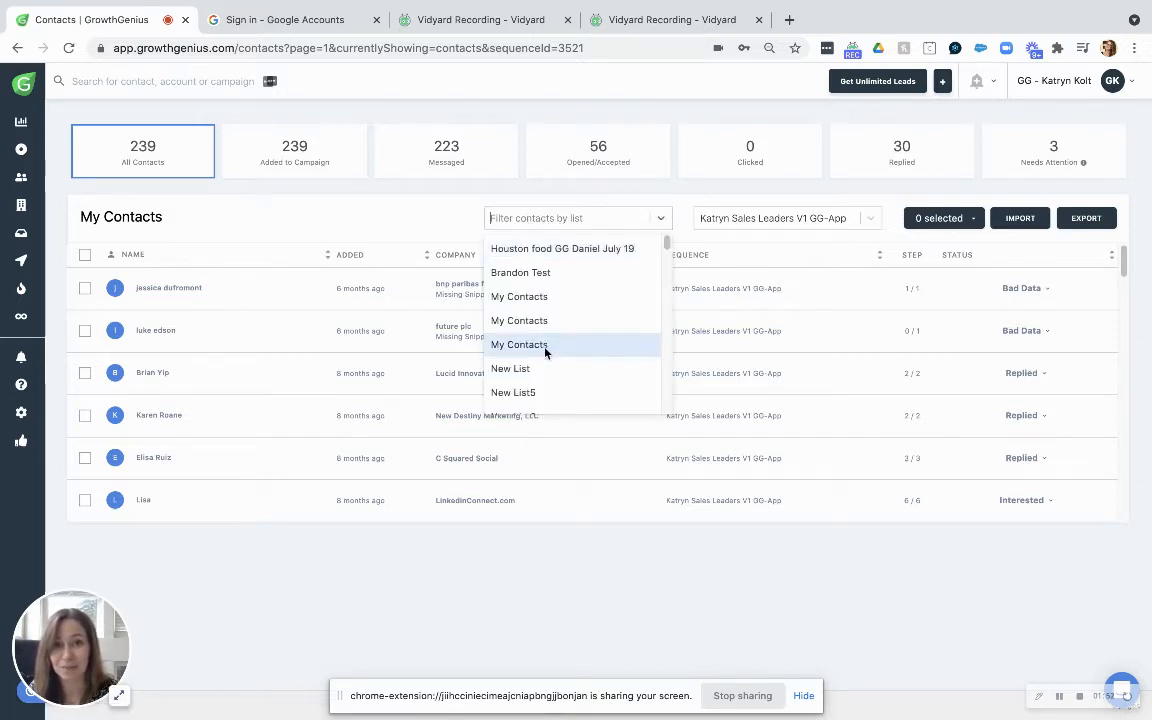
{"action": "left_click", "coordinate": [415, 213]}
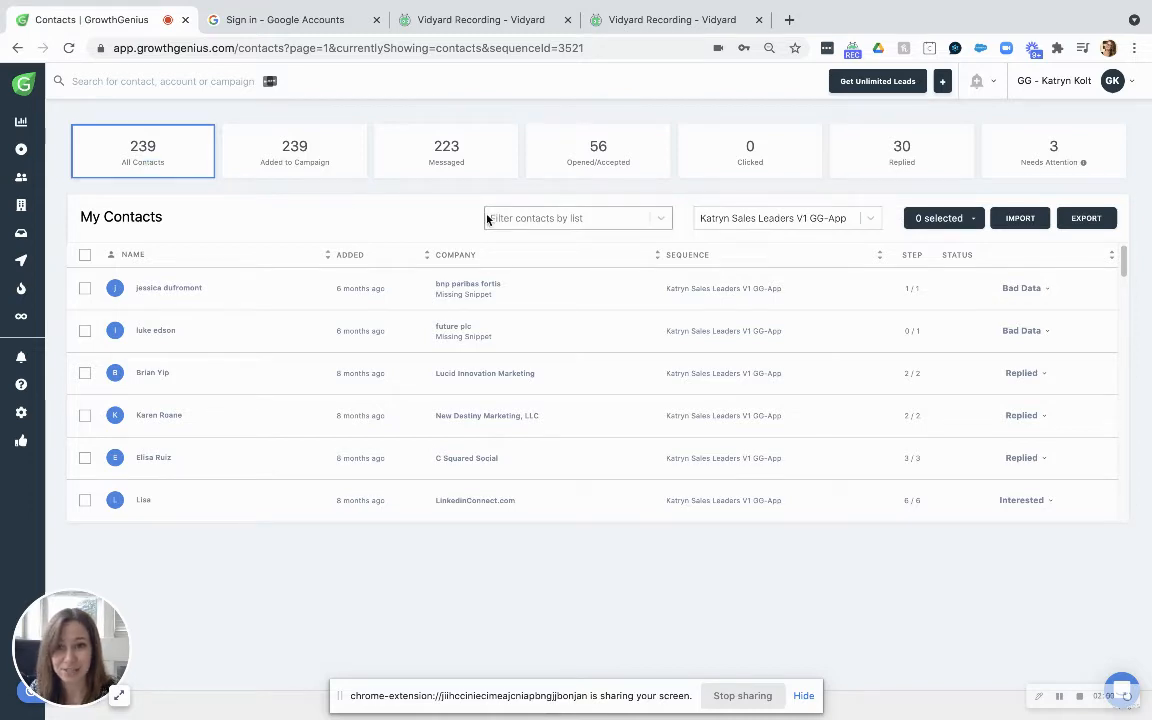
{"action": "left_click", "coordinate": [313, 172]}
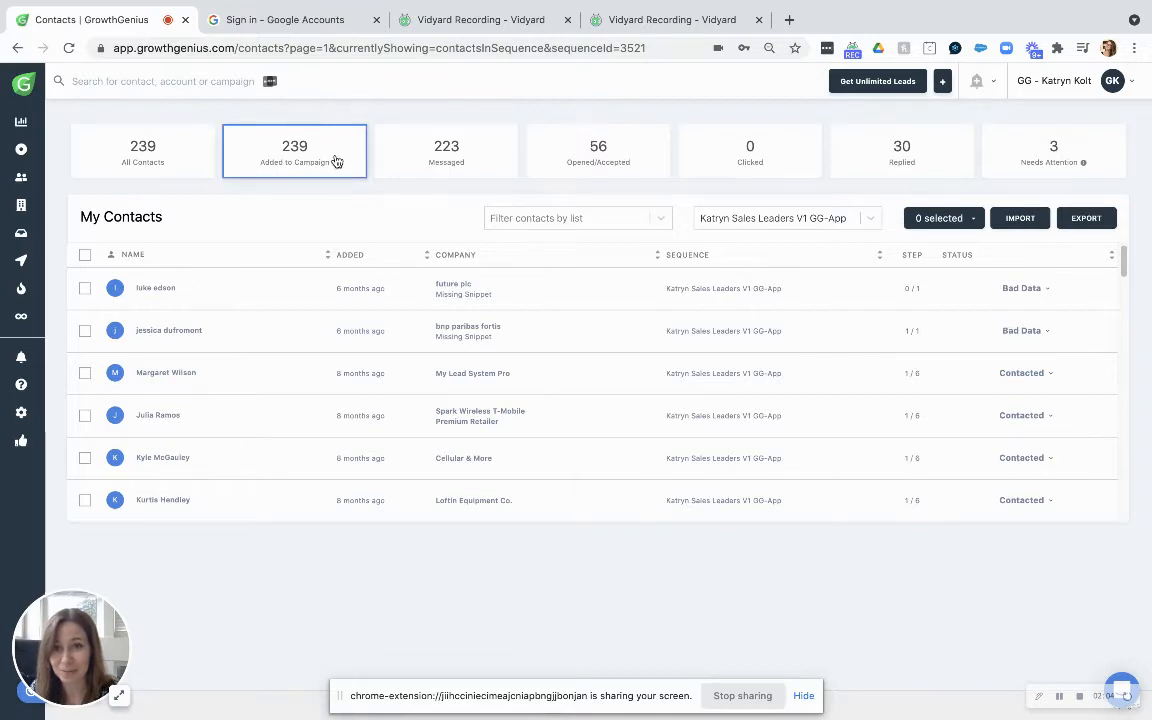
{"action": "left_click", "coordinate": [481, 161]}
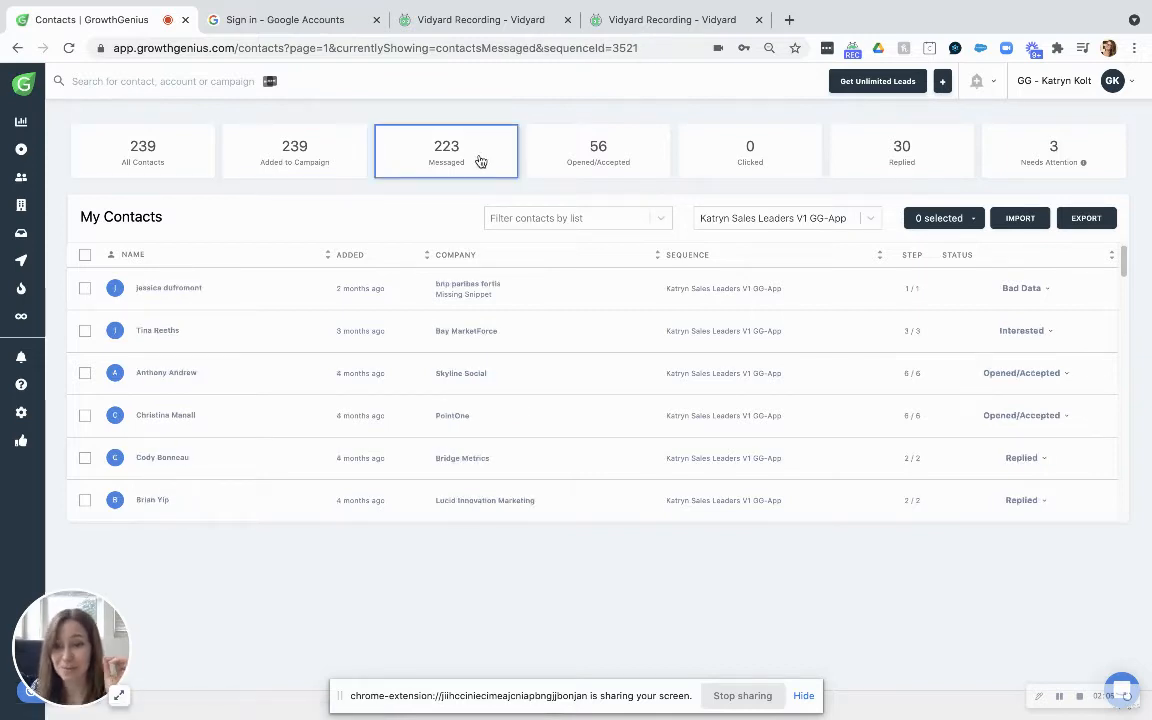
{"action": "left_click", "coordinate": [597, 155]}
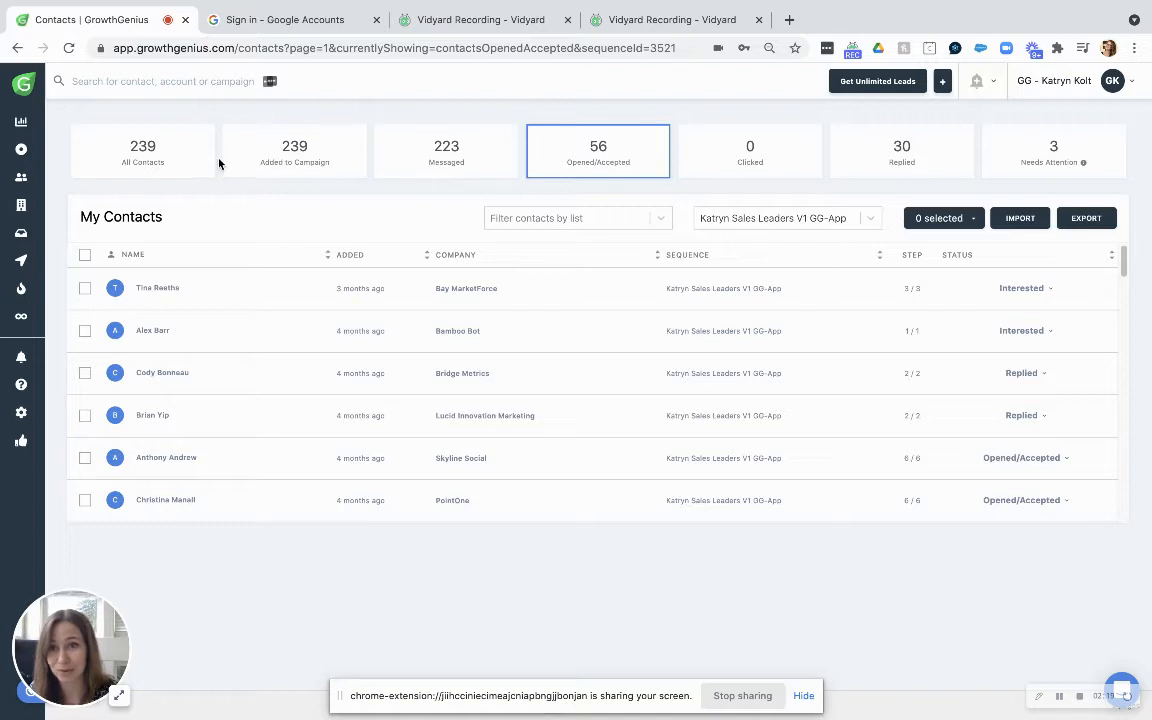
{"action": "left_click", "coordinate": [910, 162]}
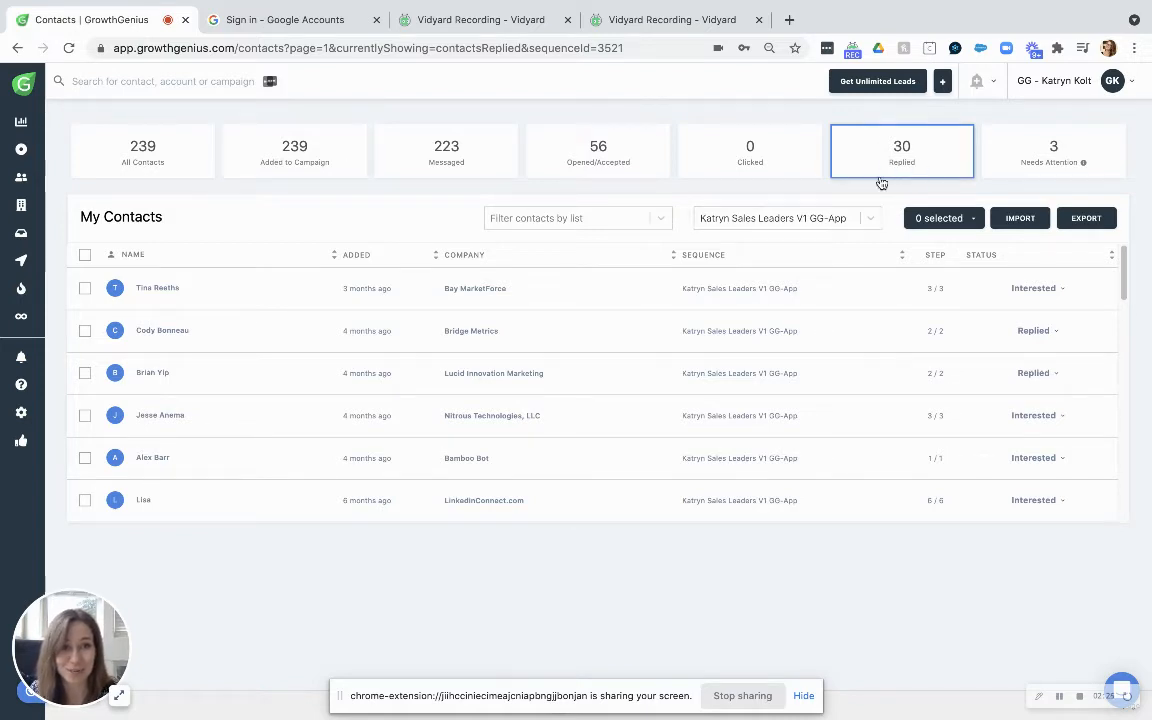
Read the message history of the replied contact at Dale Carnegie Training of Georgia, and return to the replied contacts.
{"action": "scroll", "coordinate": [500, 415], "scroll_direction": "down", "scroll_amount": 10}
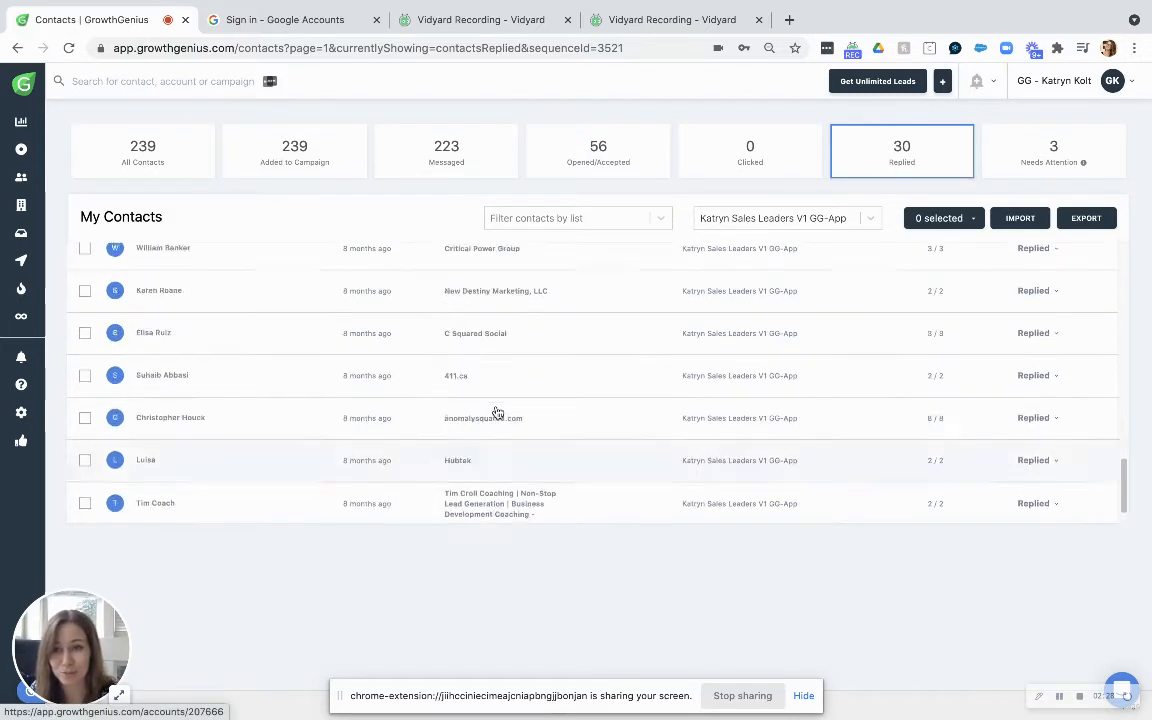
{"action": "scroll", "coordinate": [497, 413], "scroll_direction": "up", "scroll_amount": 10}
{"action": "scroll", "coordinate": [497, 413], "scroll_direction": "down", "scroll_amount": 2}
{"action": "scroll", "coordinate": [497, 413], "scroll_direction": "up", "scroll_amount": 2}
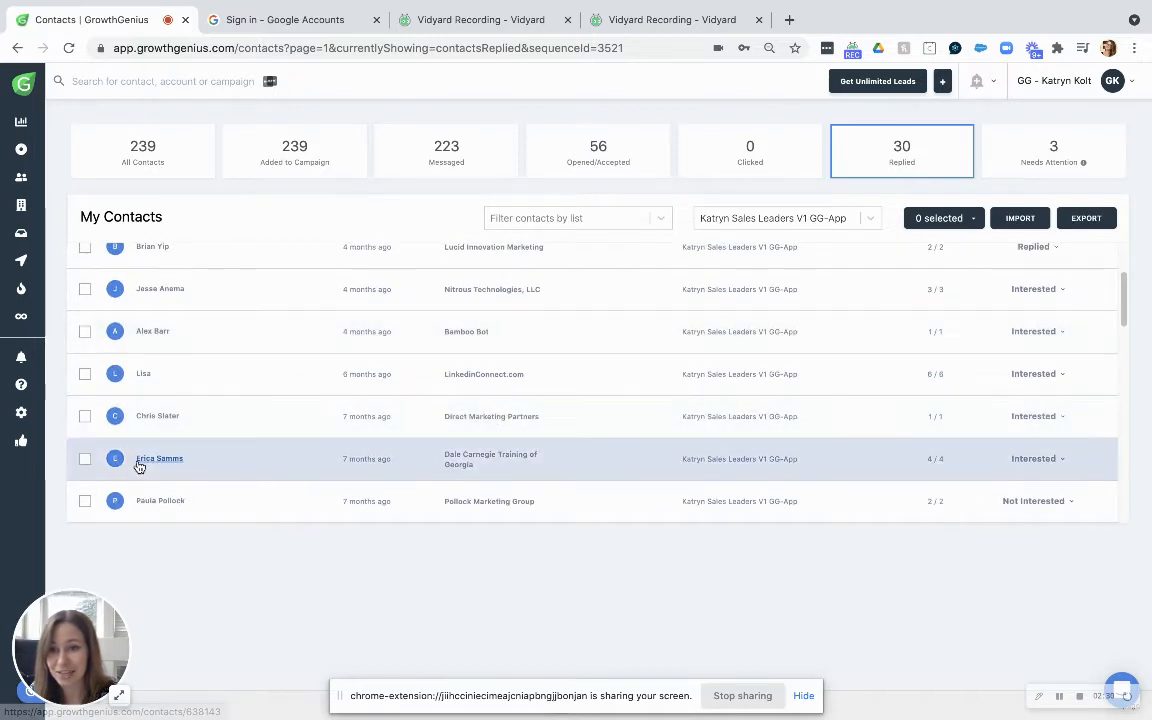
{"action": "left_click", "coordinate": [146, 460]}
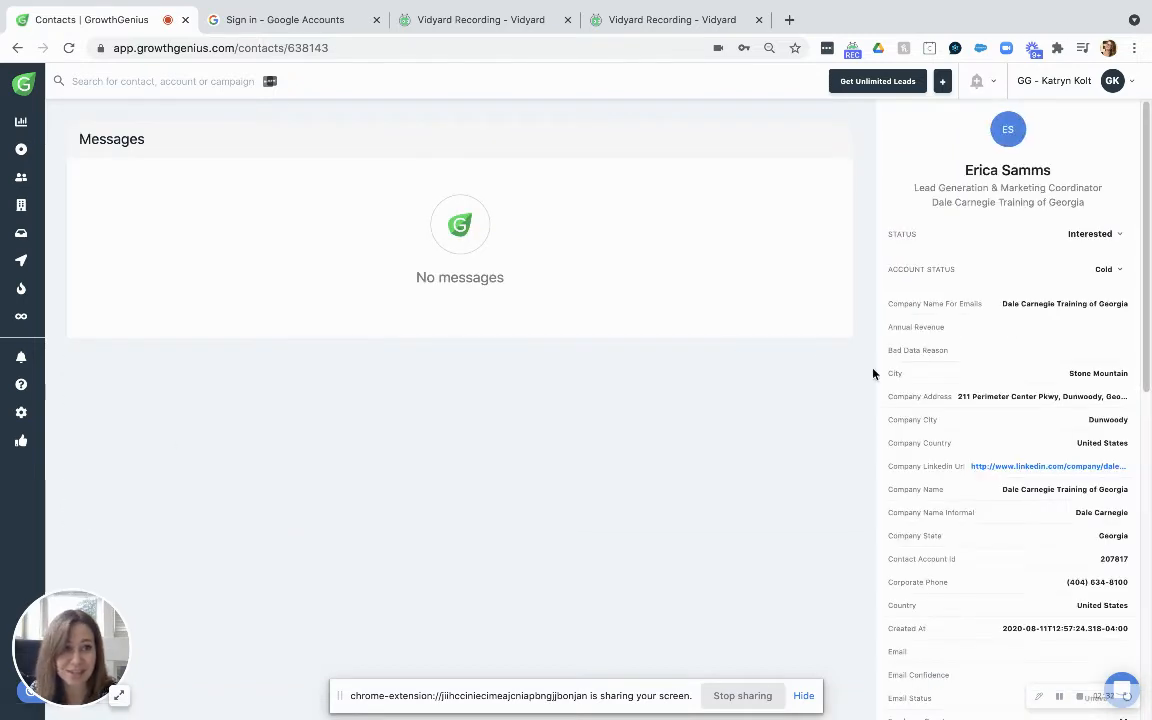
{"action": "scroll", "coordinate": [964, 584], "scroll_direction": "down", "scroll_amount": 7}
{"action": "scroll", "coordinate": [964, 584], "scroll_direction": "up", "scroll_amount": 7}
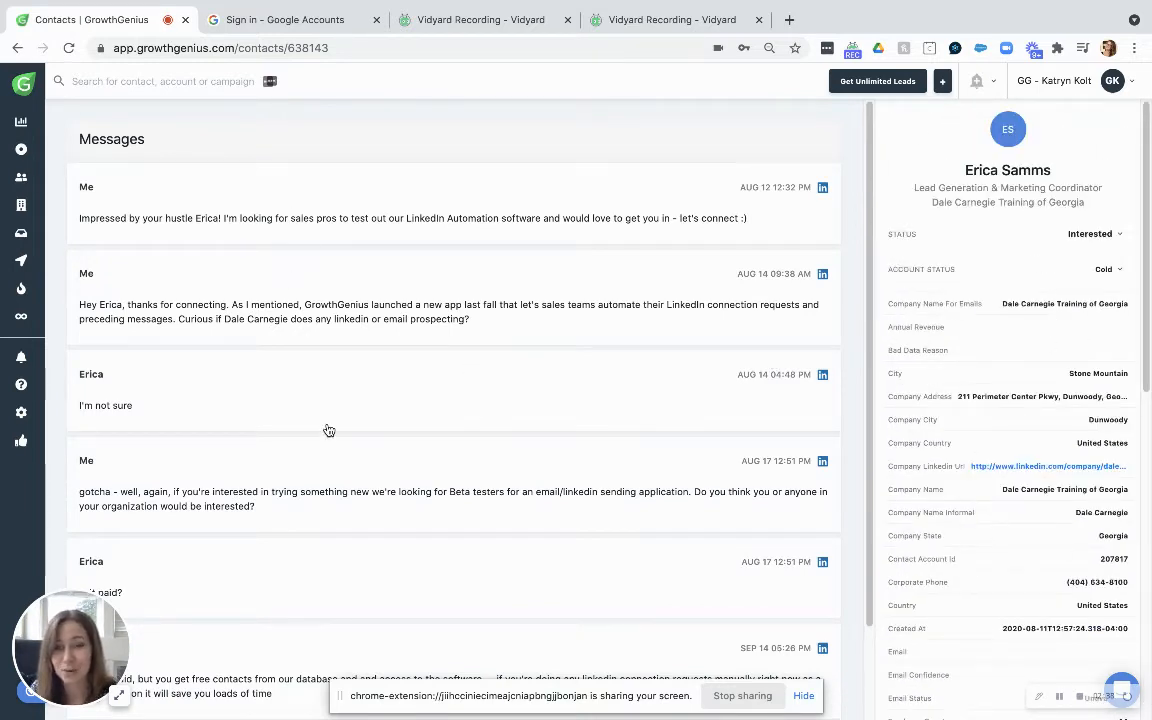
{"action": "scroll", "coordinate": [327, 429], "scroll_direction": "down", "scroll_amount": 1}
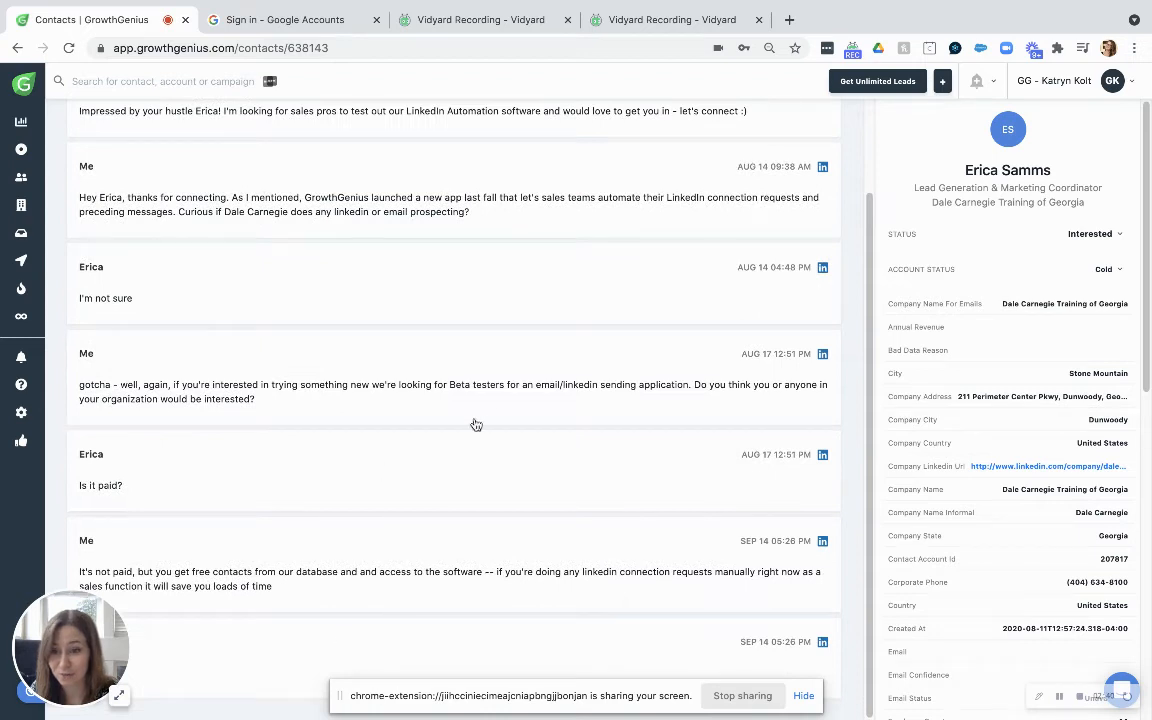
{"action": "scroll", "coordinate": [483, 405], "scroll_direction": "up", "scroll_amount": 1}
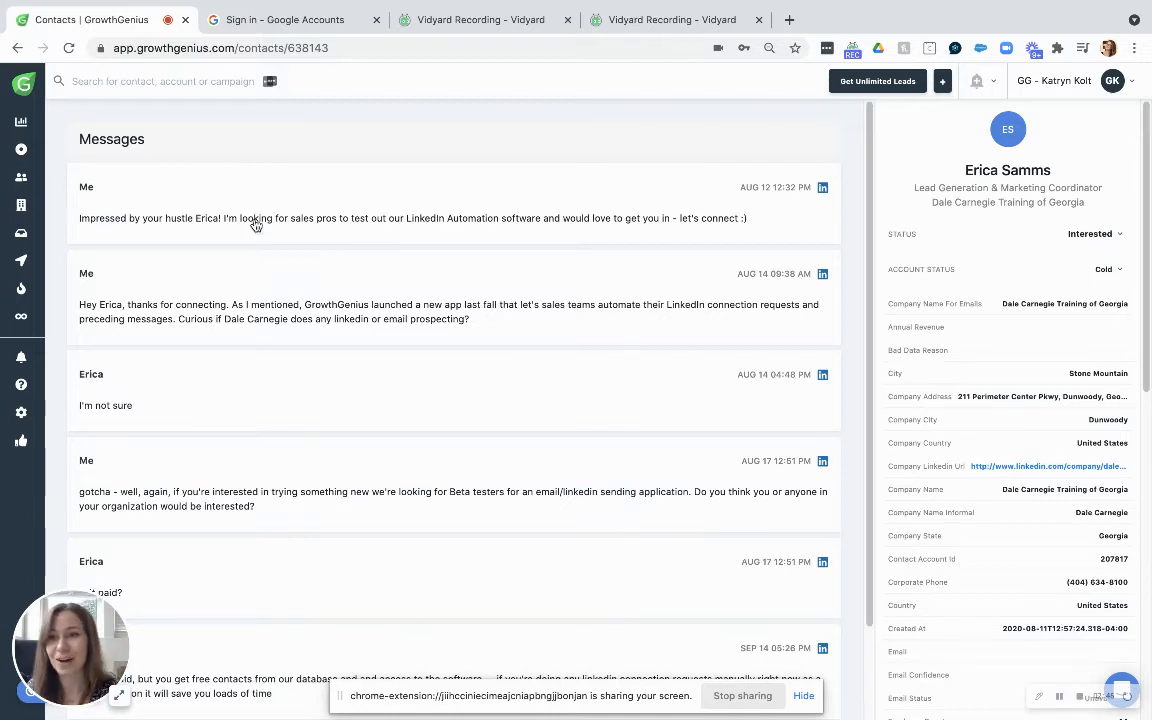
{"action": "left_click", "coordinate": [16, 48]}
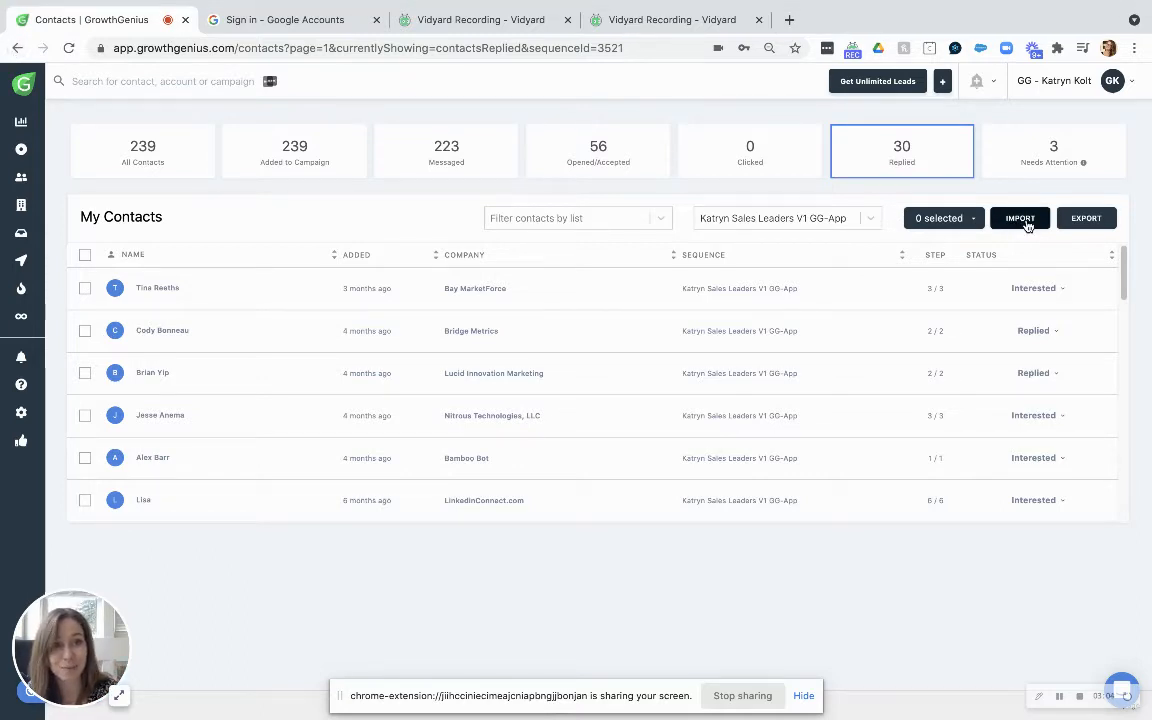
Start a contact import and upload apollo-contacts-export - 2021-03-16T122628.958.csv from Downloads, listing the files by name and date.
{"action": "left_click", "coordinate": [1020, 218]}
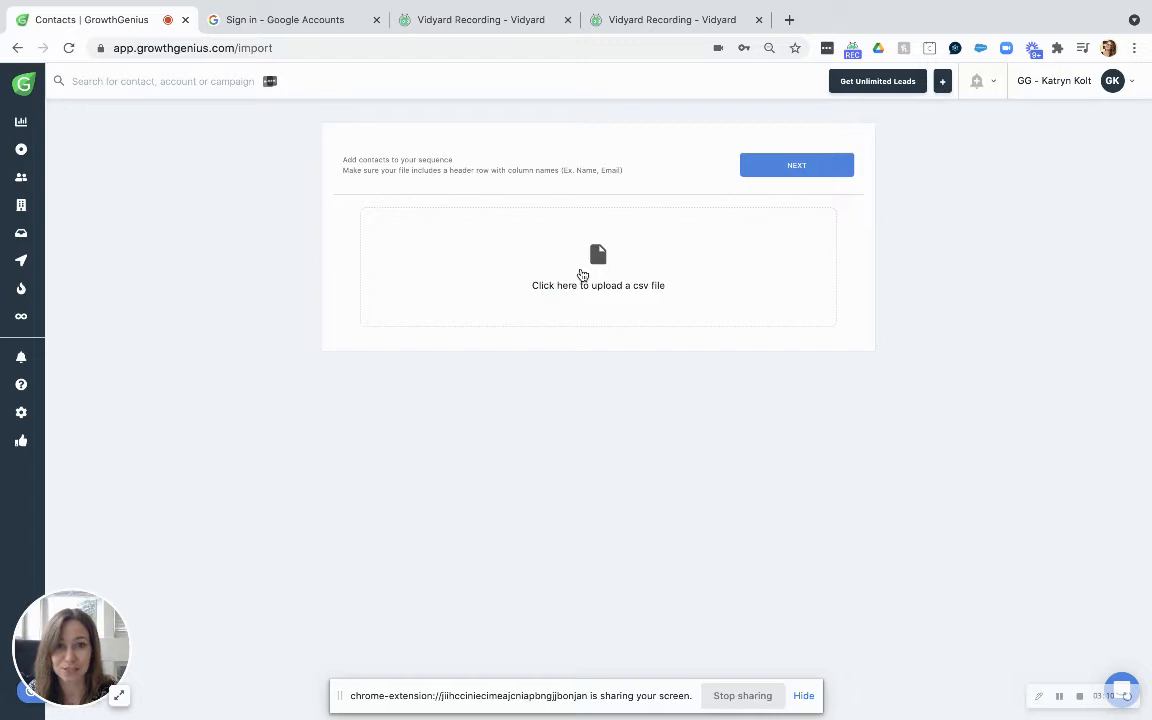
{"action": "left_click", "coordinate": [609, 271]}
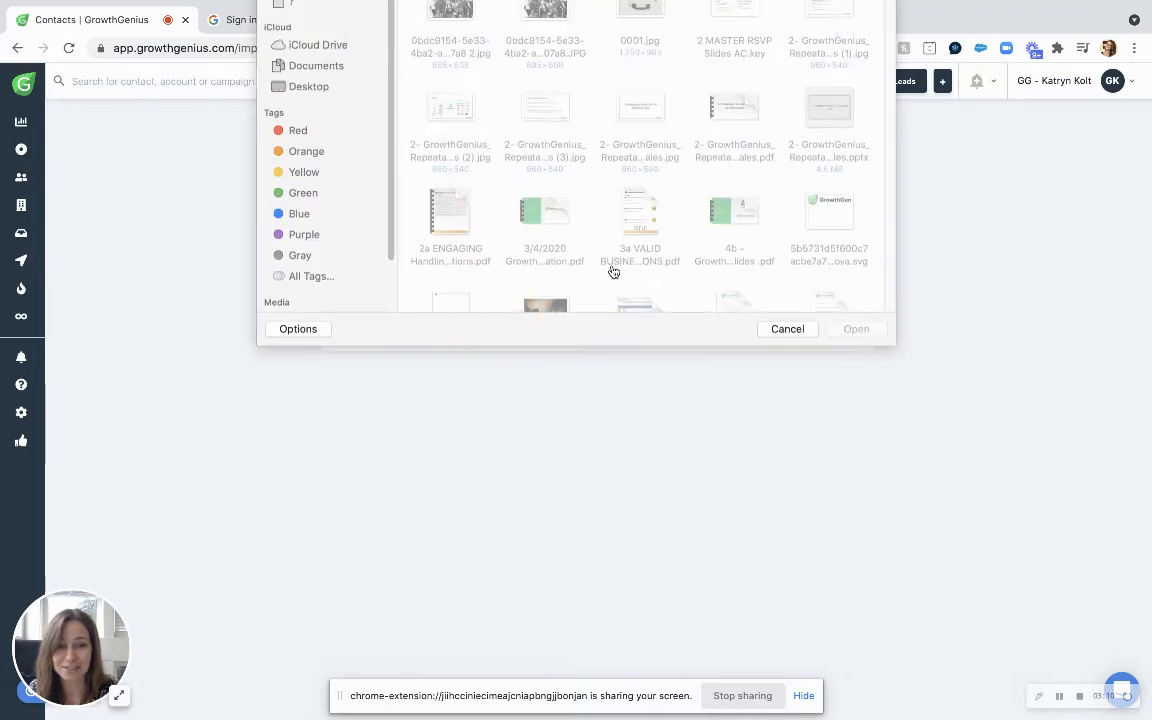
{"action": "left_click", "coordinate": [330, 17]}
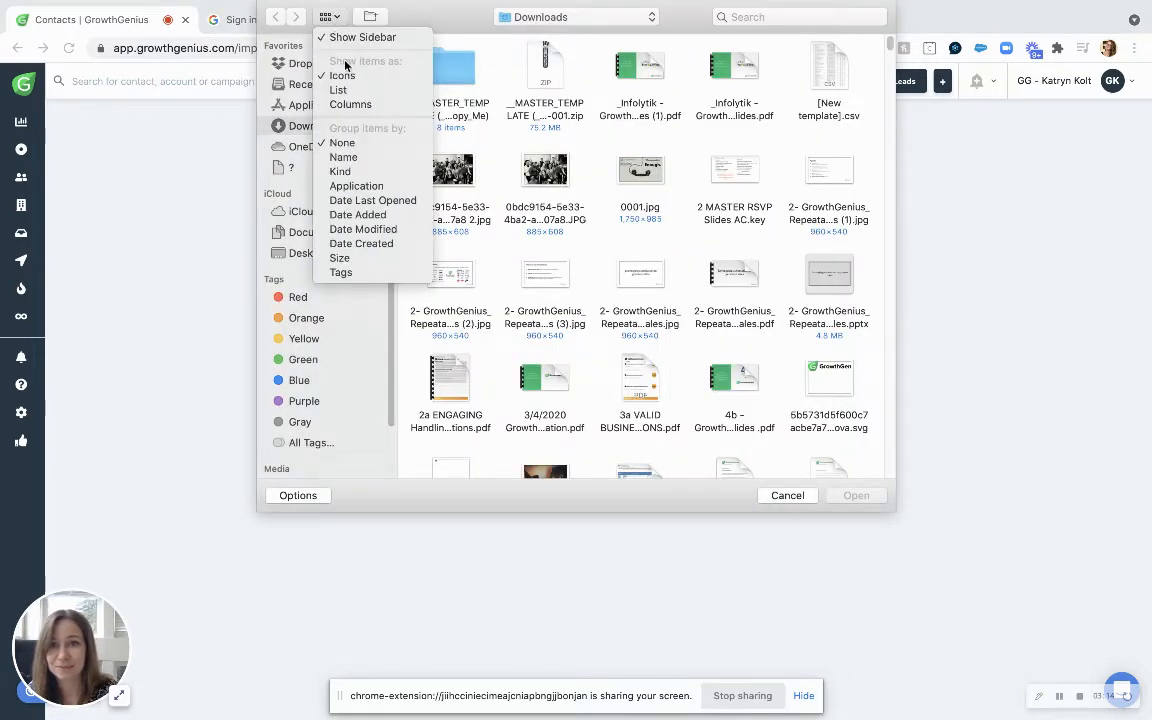
{"action": "left_click", "coordinate": [345, 92]}
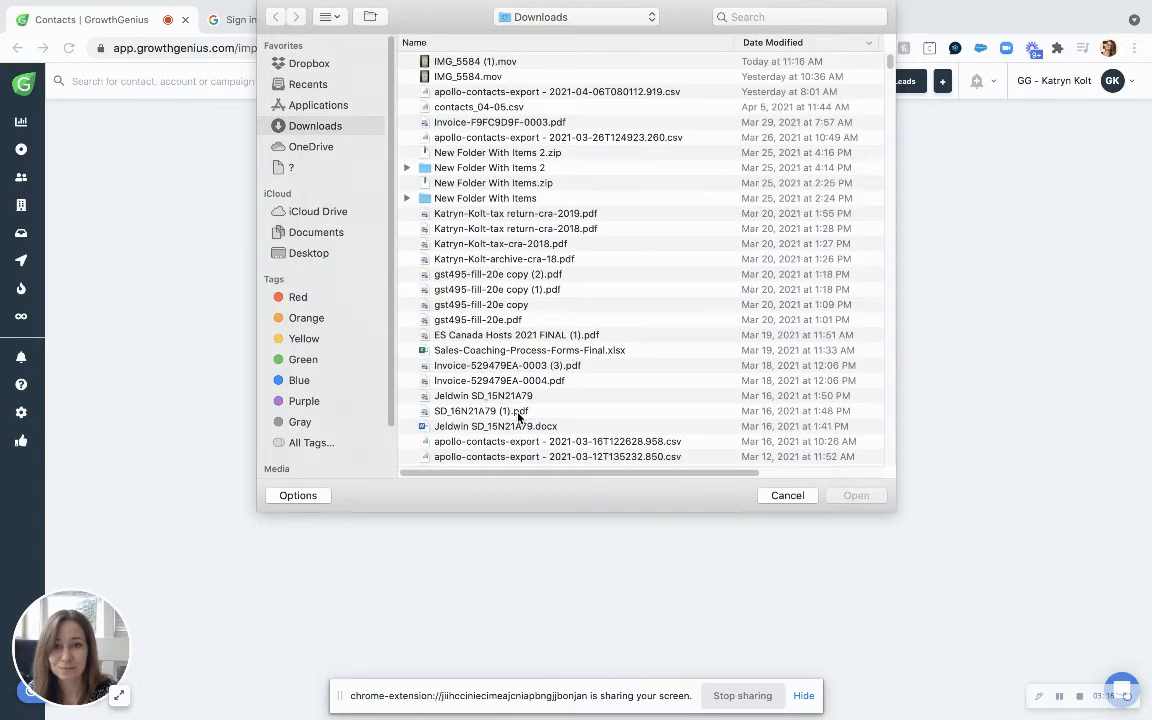
{"action": "double_click", "coordinate": [524, 443]}
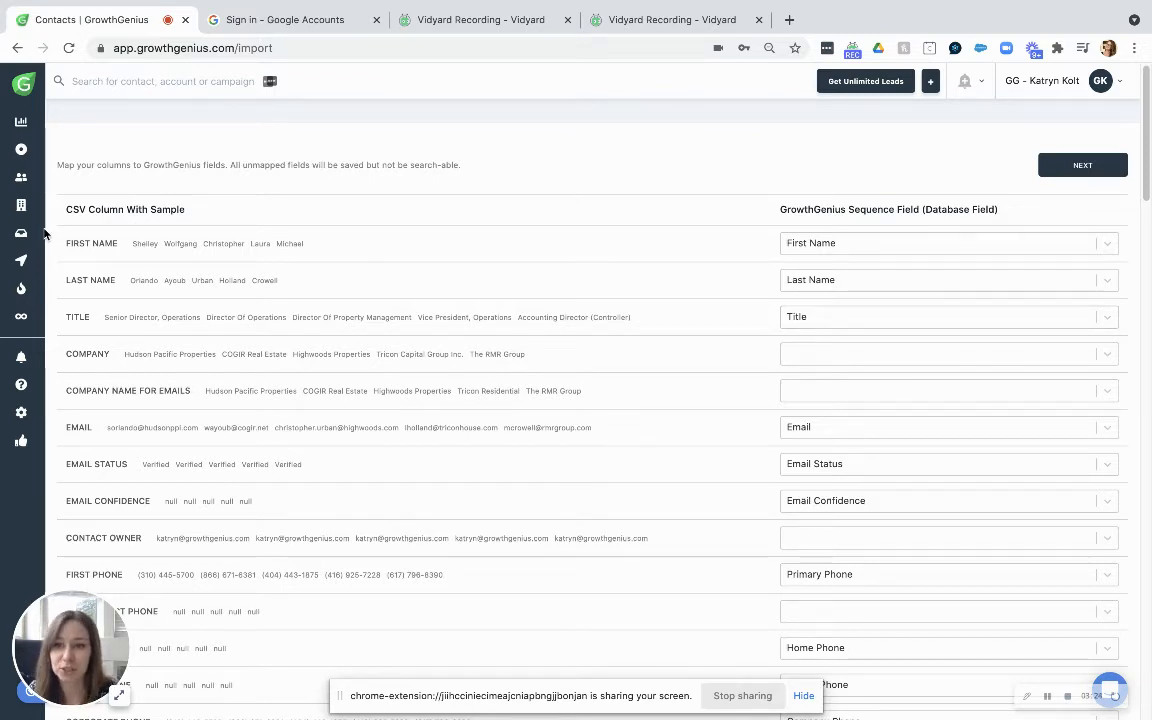
Map the Company column to Company and the Company Name for Emails column to Company Name (natural).
{"action": "left_click_drag", "start_coordinate": [66, 209], "coordinate": [189, 231]}
{"action": "left_click", "coordinate": [184, 243]}
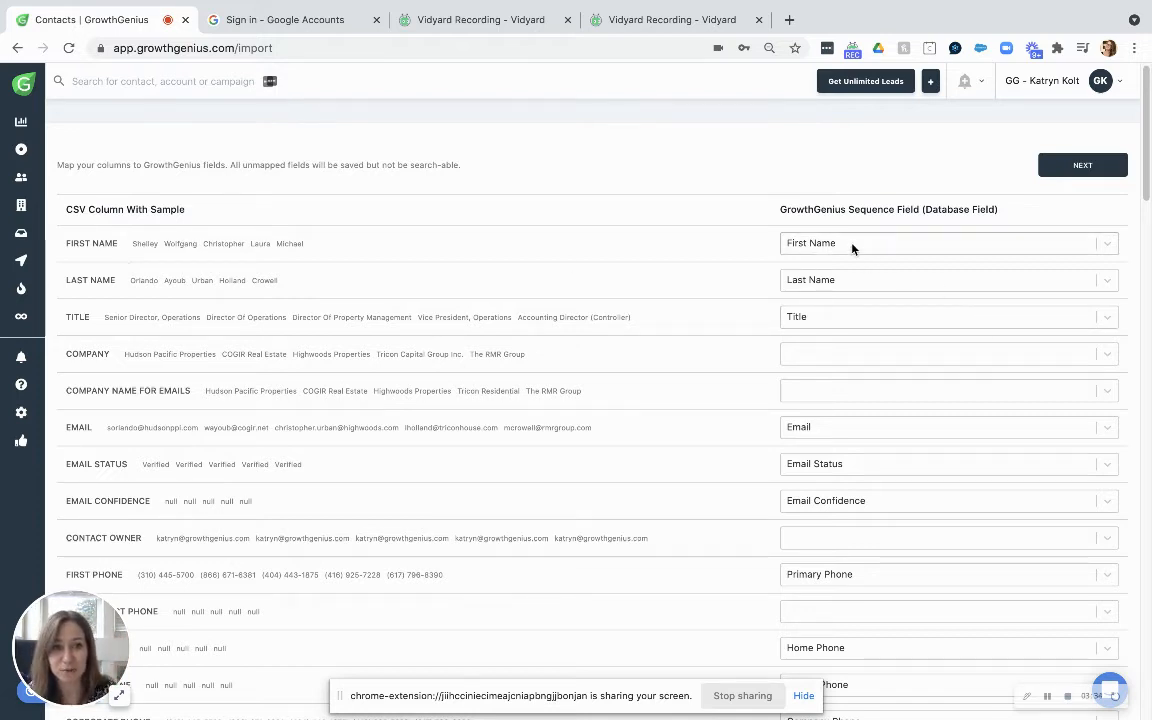
{"action": "left_click", "coordinate": [836, 355]}
{"action": "left_click", "coordinate": [808, 407]}
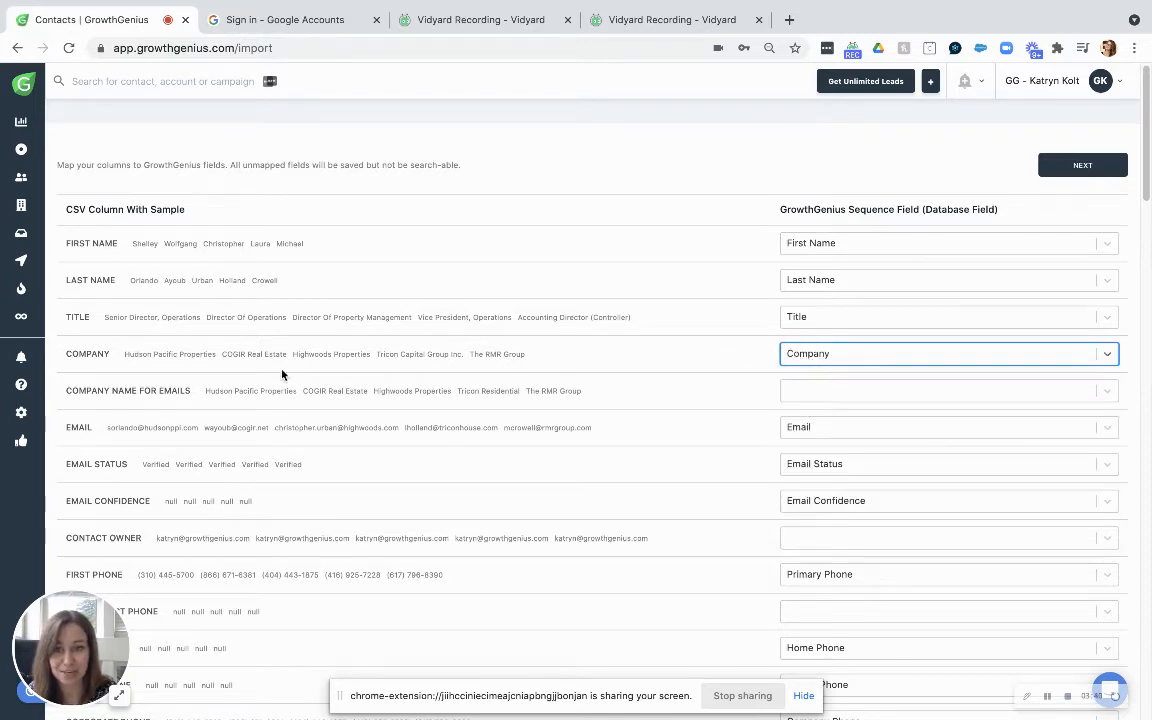
{"action": "left_click", "coordinate": [797, 391]}
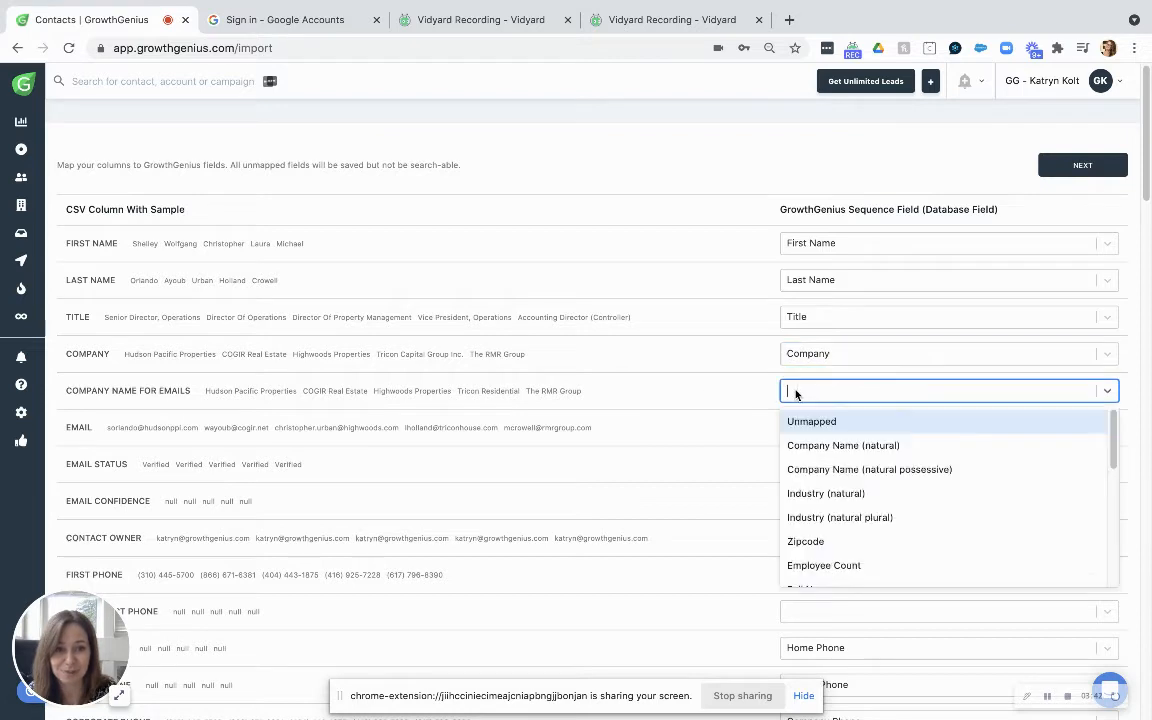
{"action": "left_click", "coordinate": [815, 442]}
Set the contact stage for the imported contacts to Available at the end of the column mapping.
{"action": "scroll", "coordinate": [850, 440], "scroll_direction": "down", "scroll_amount": 3}
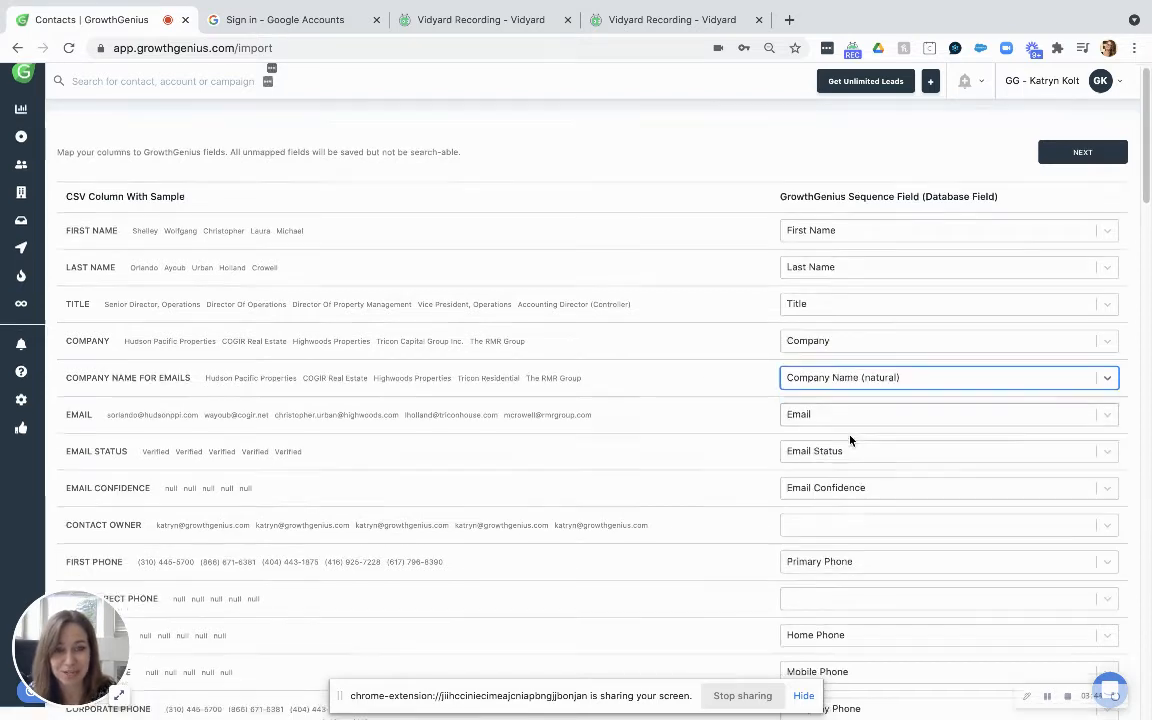
{"action": "scroll", "coordinate": [810, 558], "scroll_direction": "down", "scroll_amount": 9}
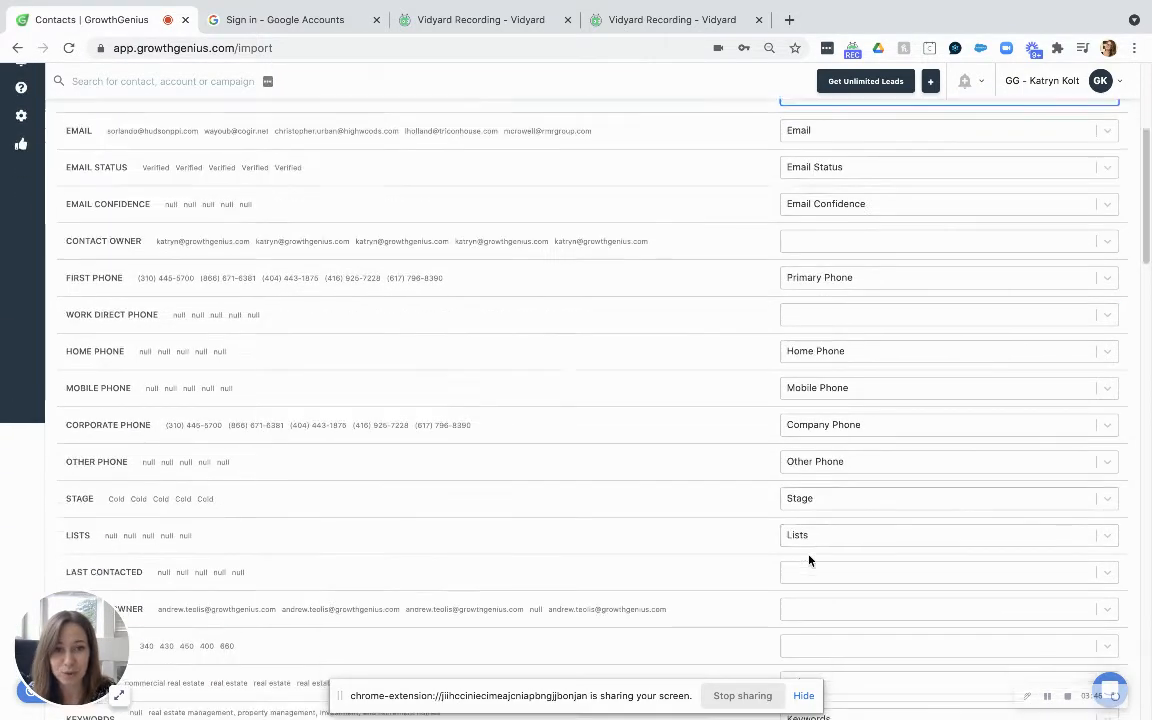
{"action": "scroll", "coordinate": [810, 560], "scroll_direction": "down", "scroll_amount": 15}
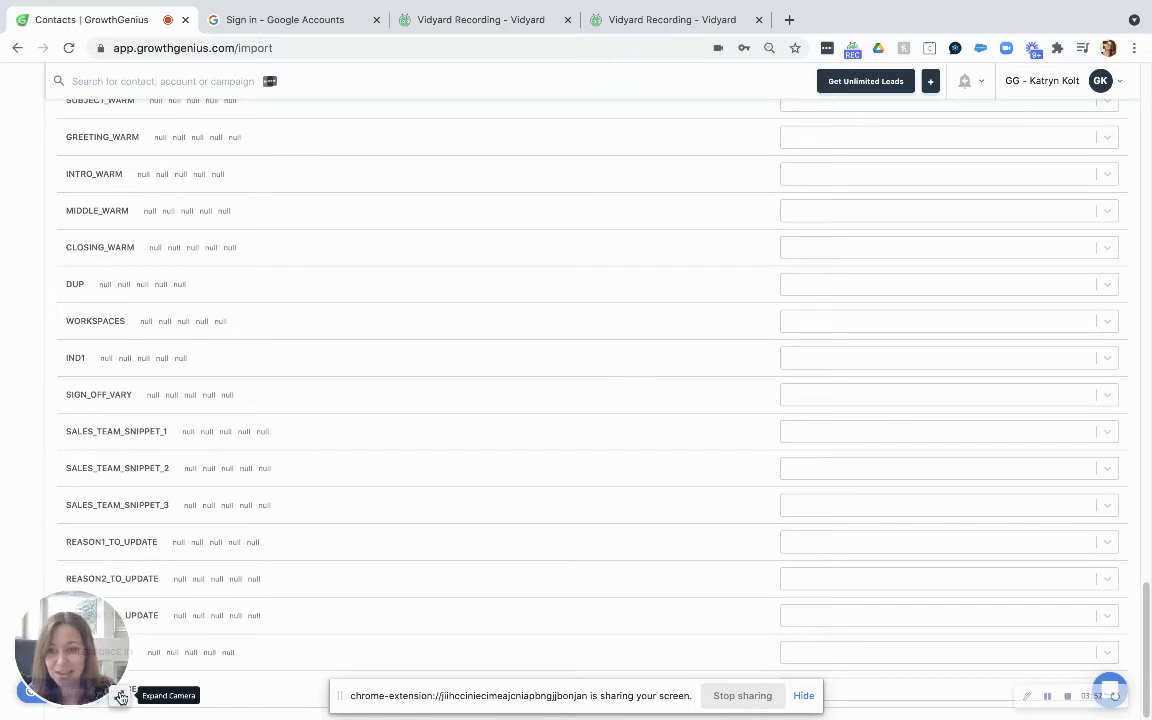
{"action": "left_click_drag", "start_coordinate": [78, 666], "coordinate": [67, 529]}
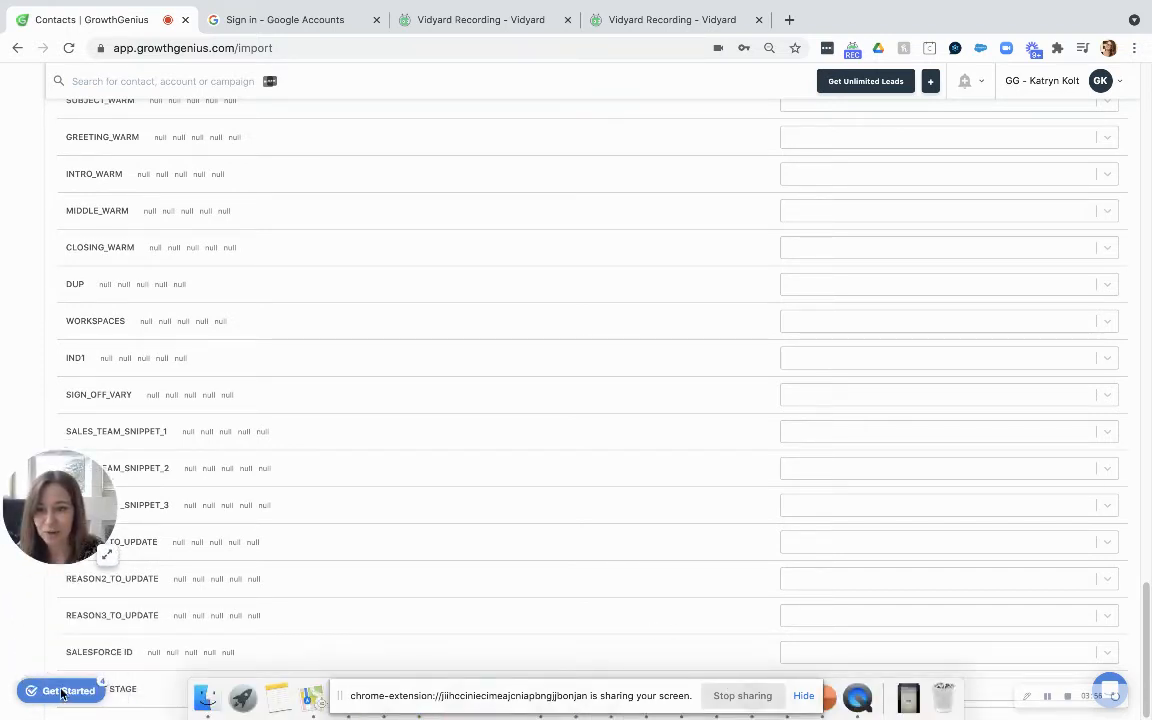
{"action": "scroll", "coordinate": [245, 584], "scroll_direction": "up", "scroll_amount": 1}
{"action": "scroll", "coordinate": [247, 586], "scroll_direction": "down", "scroll_amount": 1}
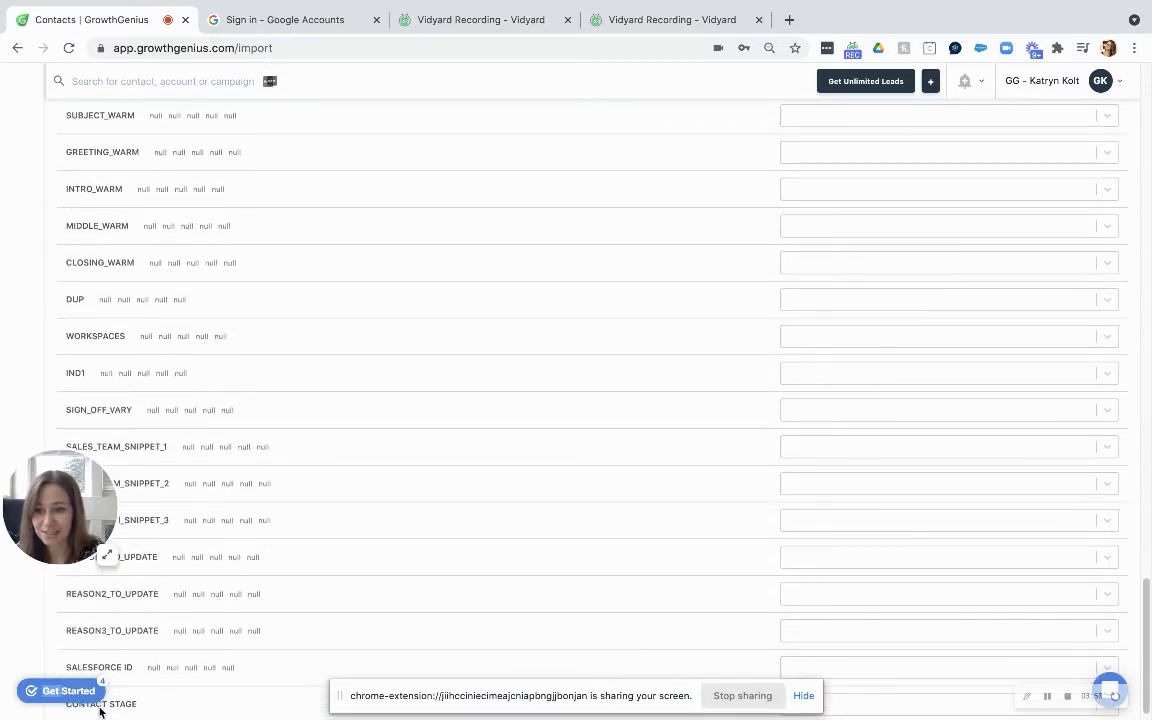
{"action": "left_click", "coordinate": [923, 704]}
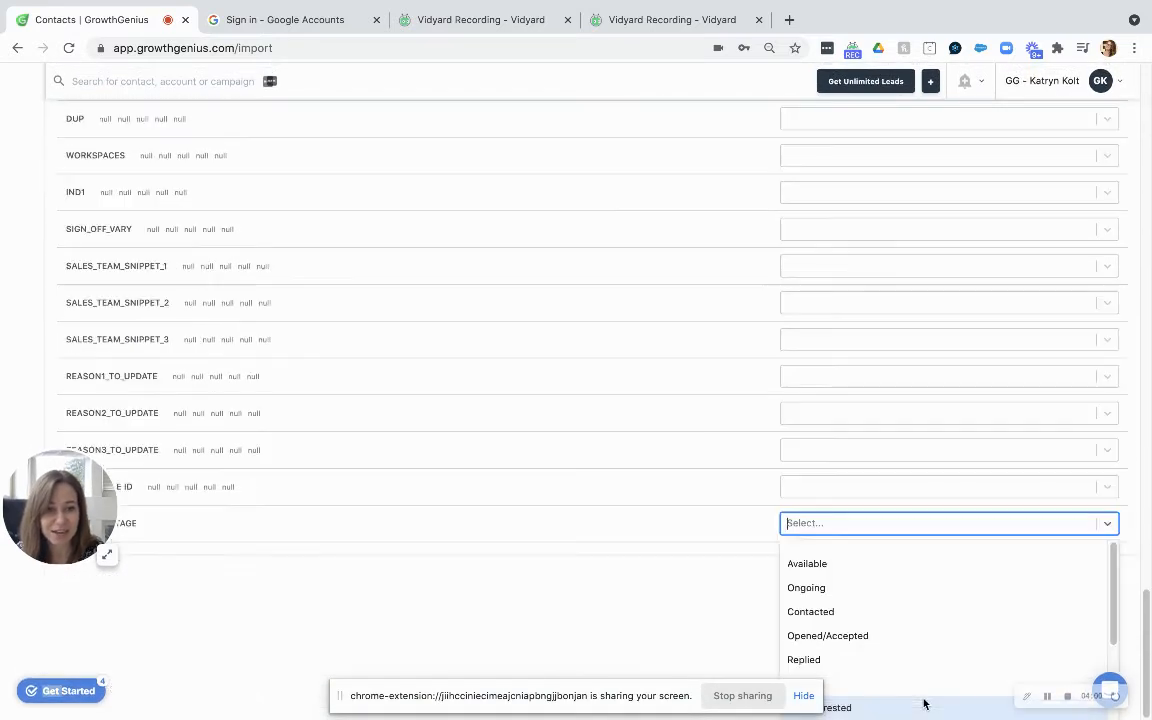
{"action": "left_click", "coordinate": [844, 567]}
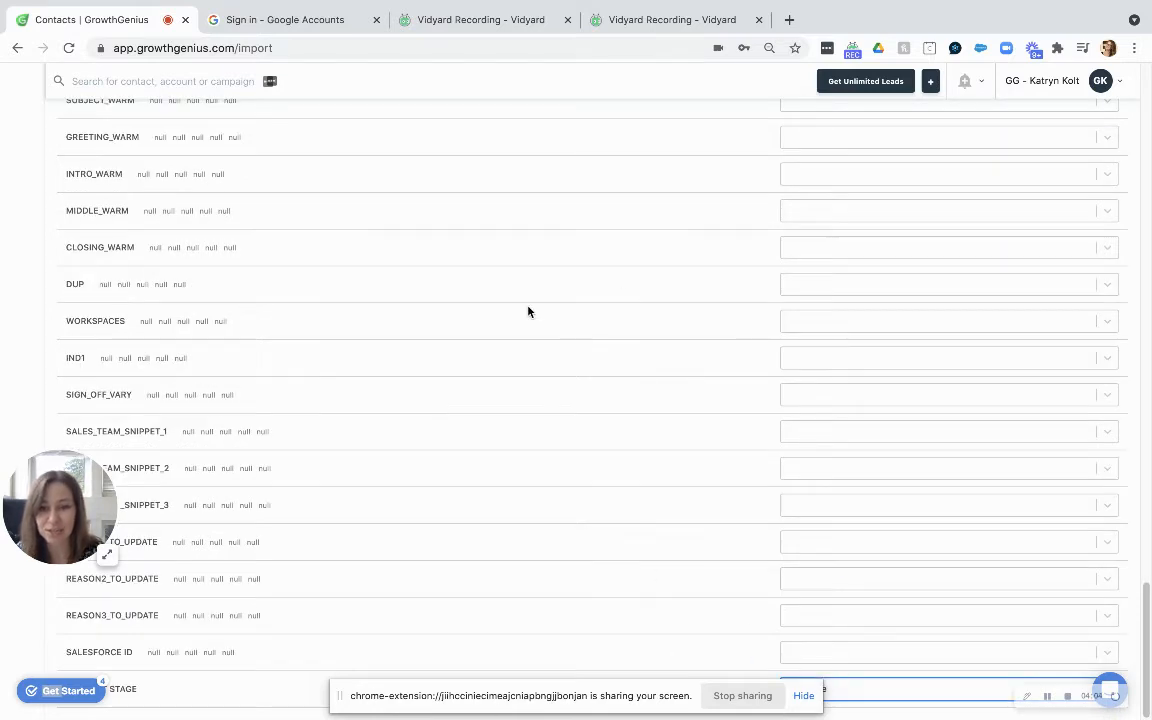
Review the available contact stages, keep Available for the imported contacts, and proceed from the column mapping.
{"action": "left_click", "coordinate": [890, 700]}
{"action": "scroll", "coordinate": [891, 681], "scroll_direction": "down", "scroll_amount": 3}
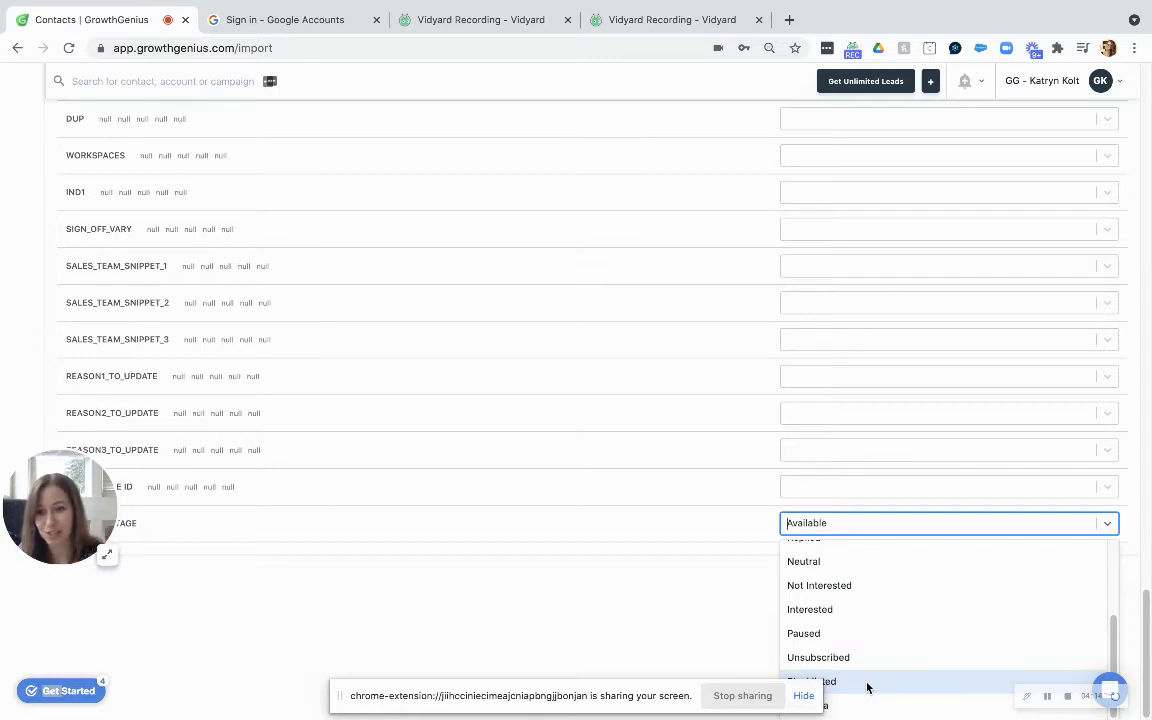
{"action": "left_click", "coordinate": [682, 642]}
{"action": "scroll", "coordinate": [678, 278], "scroll_direction": "up", "scroll_amount": 15}
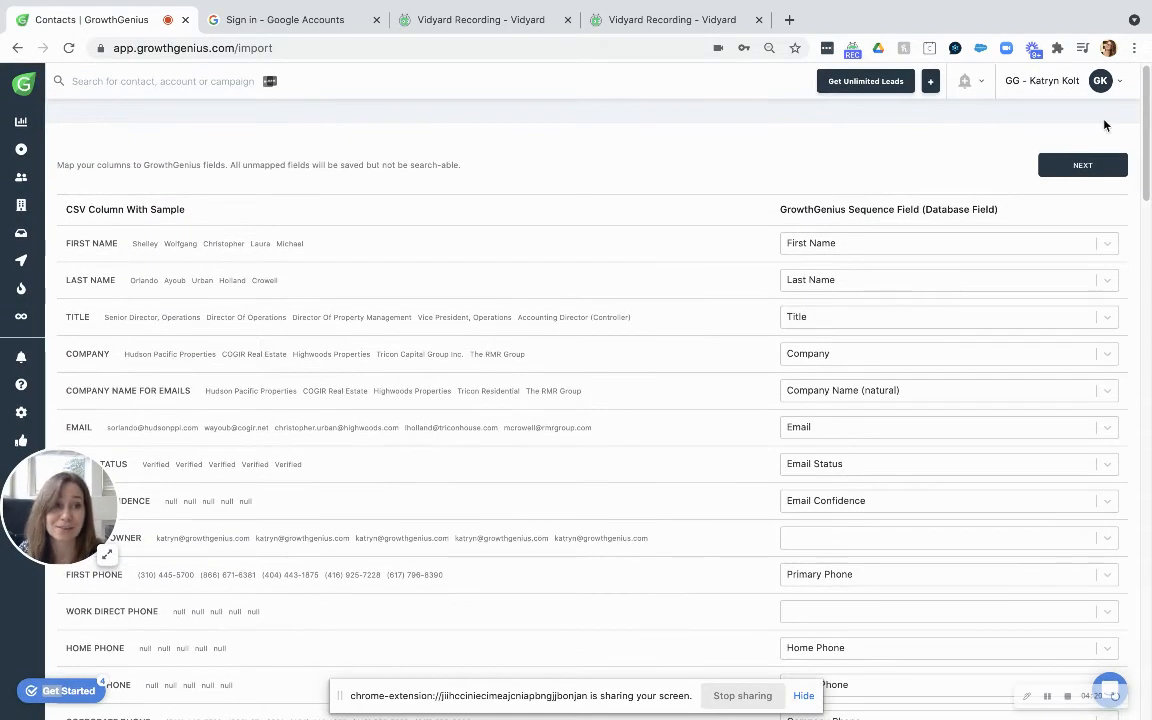
{"action": "left_click", "coordinate": [1089, 170]}
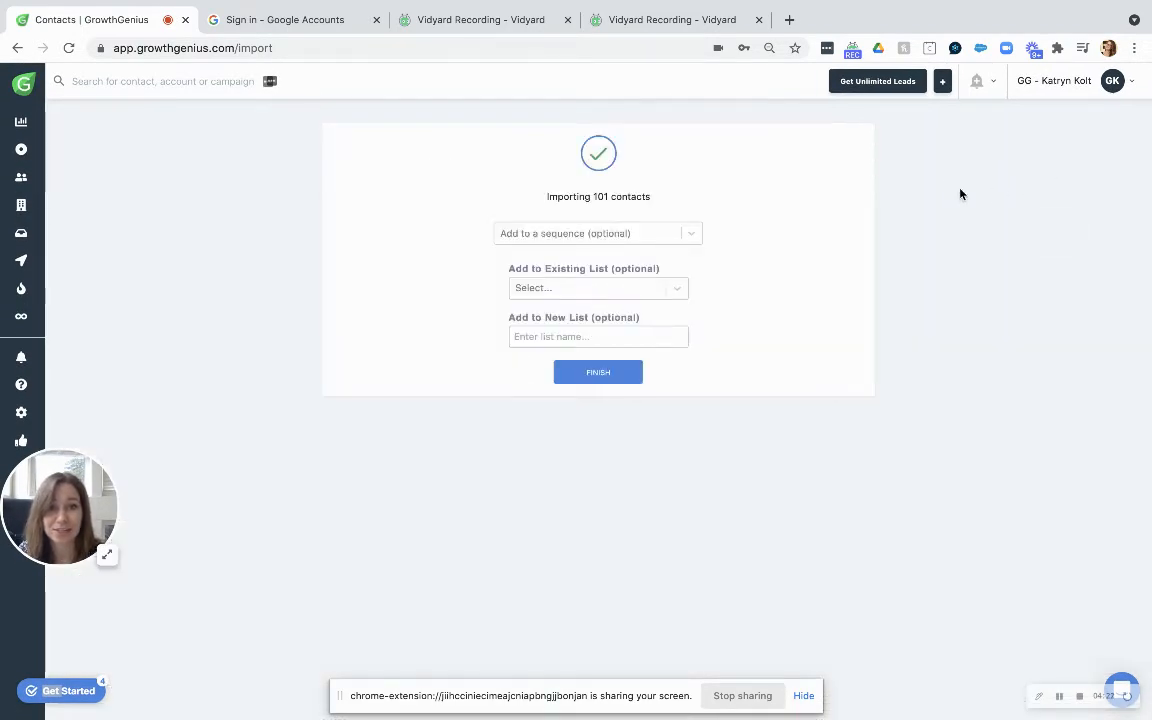
Leave the sequence unset, name the new list with the owner's first name plus "sample list april 7", and finish the import.
{"action": "left_click", "coordinate": [648, 242]}
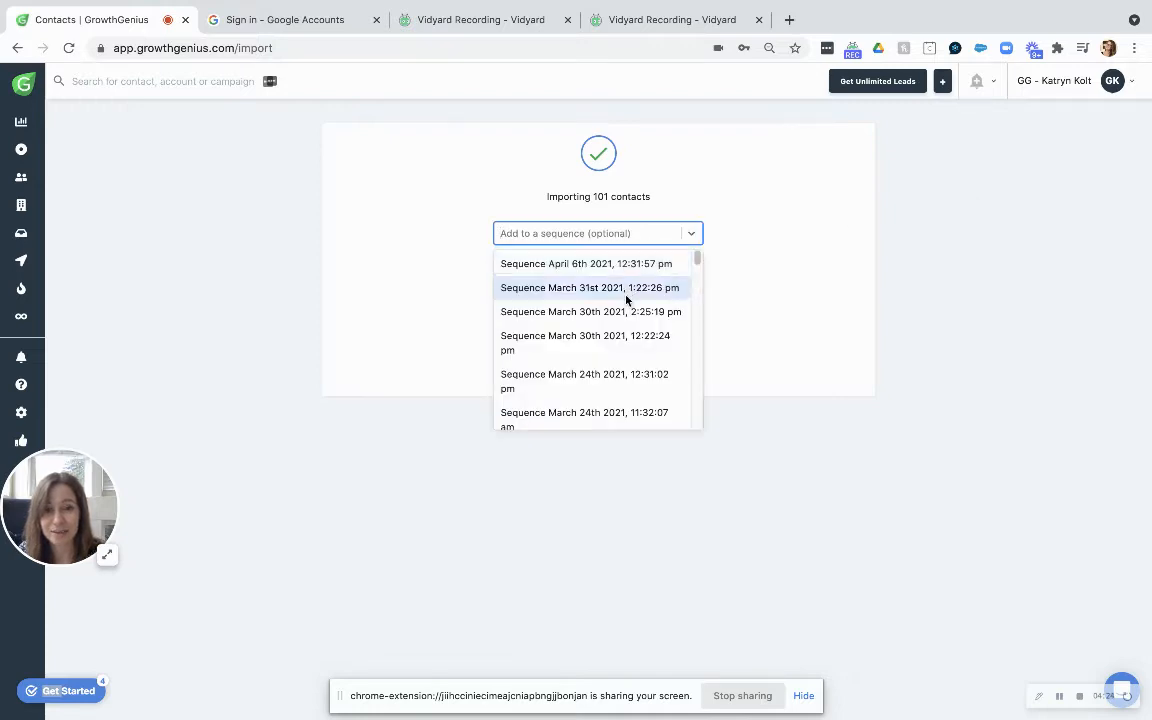
{"action": "left_click", "coordinate": [811, 249]}
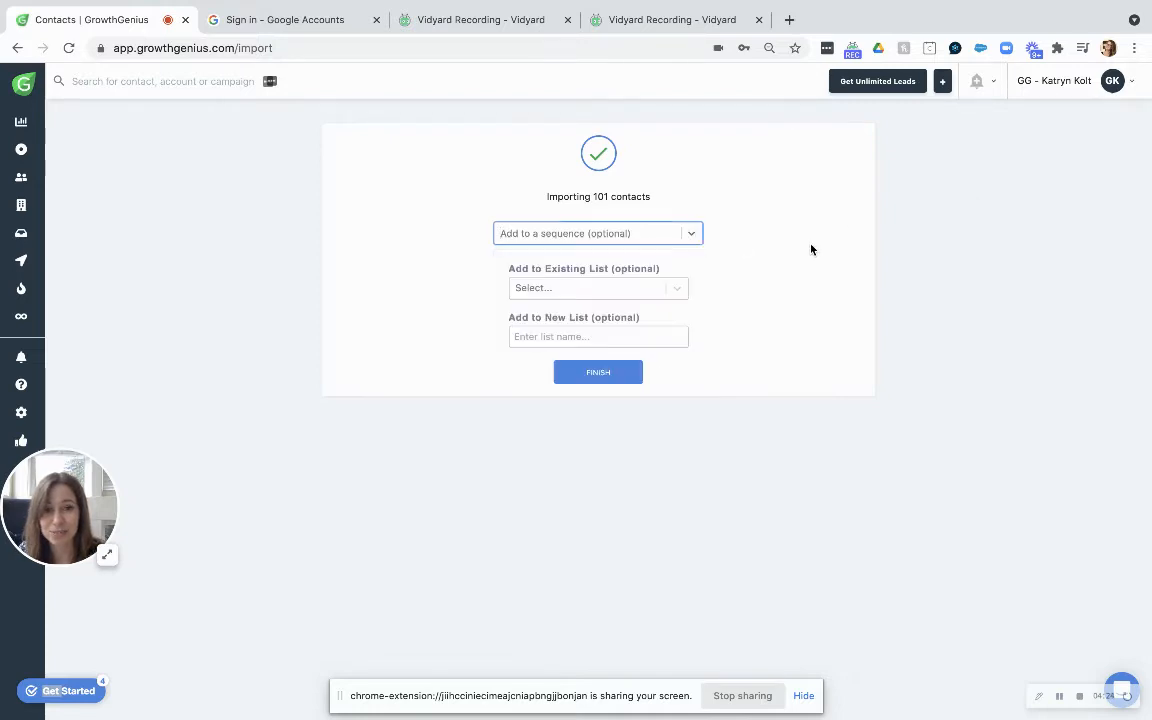
{"action": "left_click", "coordinate": [593, 336]}
{"action": "type", "text": "katryns sa"}
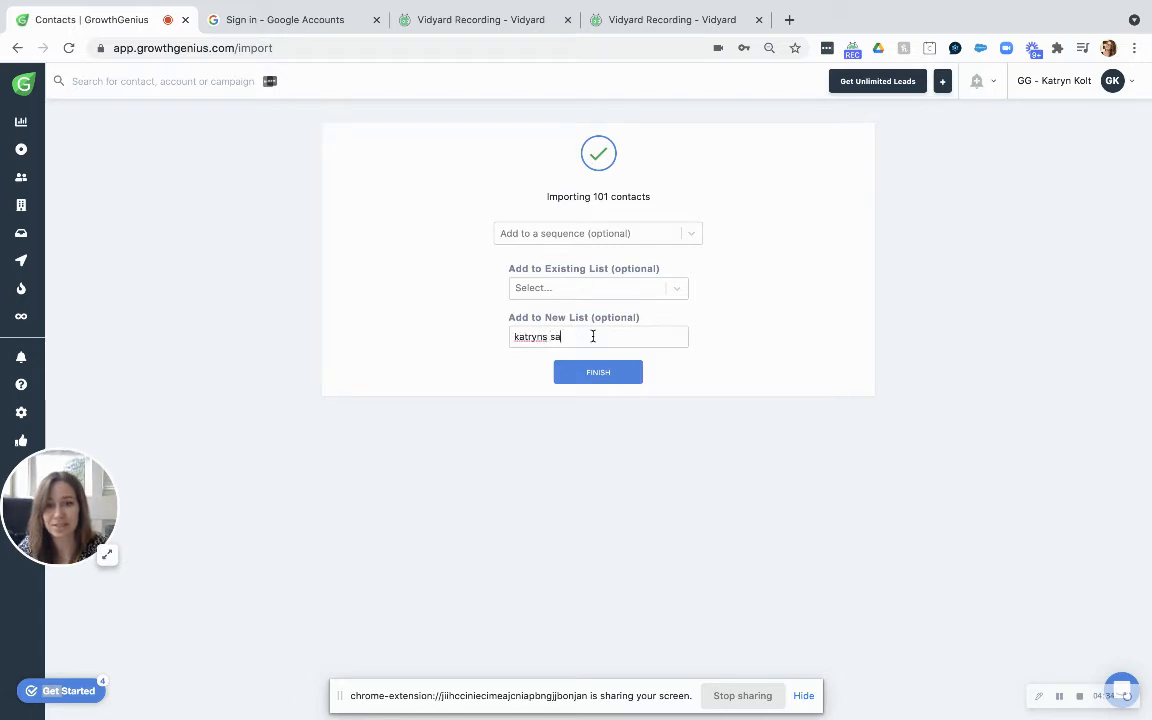
{"action": "type", "text": "mple list apri"}
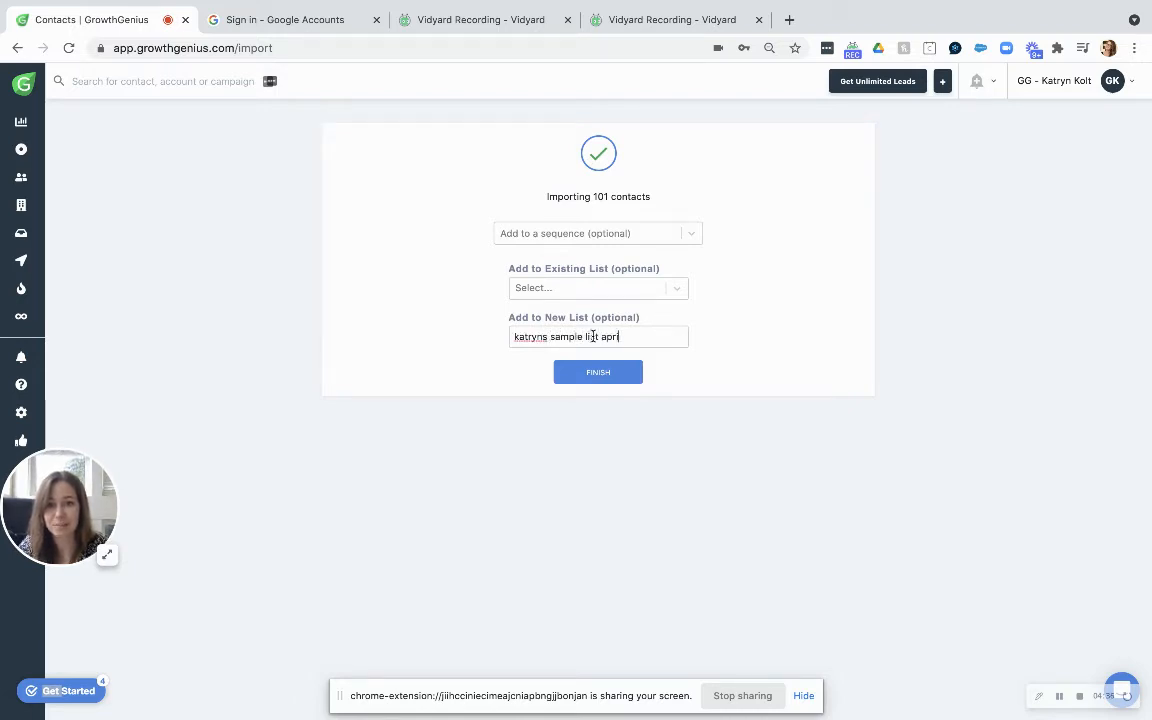
{"action": "type", "text": "l 7"}
{"action": "left_click", "coordinate": [604, 377]}
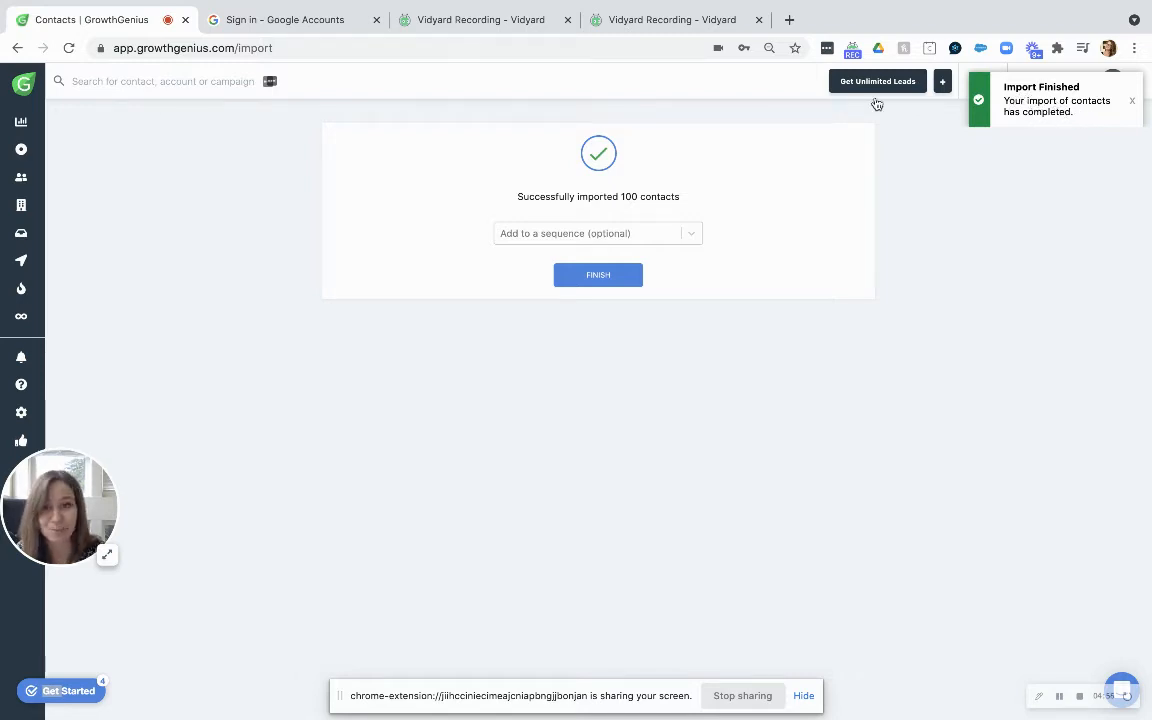
Open the campaigns overview and look through the team's LinkedIn and email campaigns.
{"action": "left_click", "coordinate": [22, 180]}
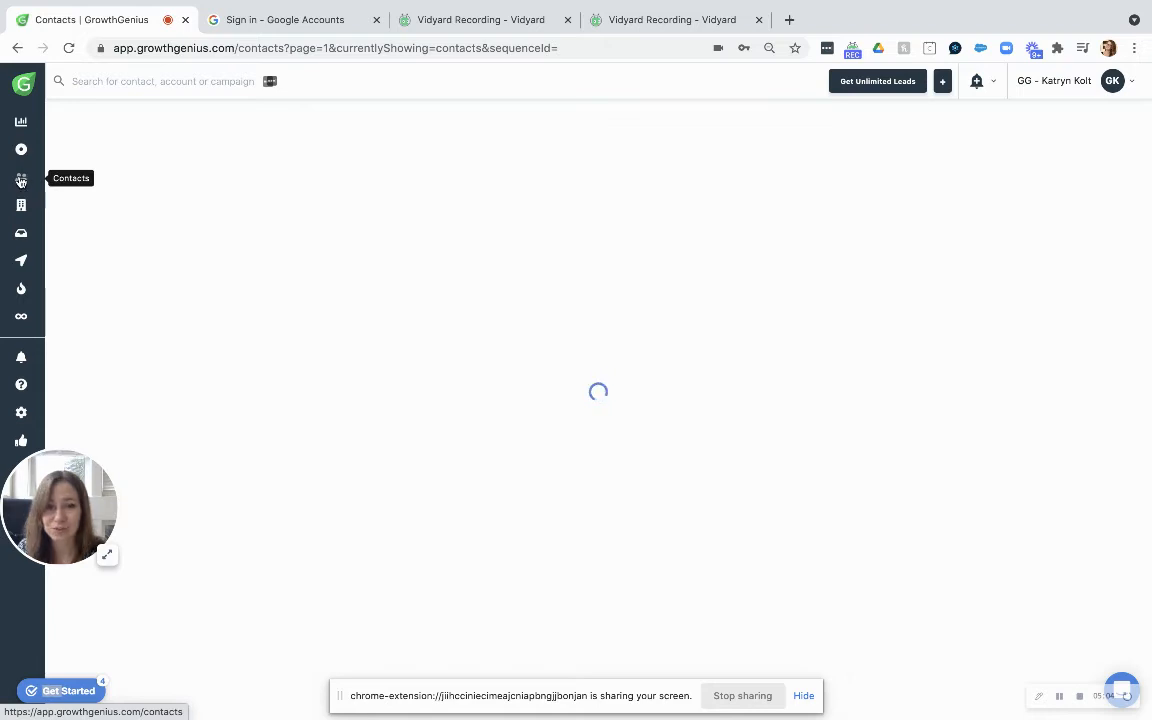
{"action": "left_click", "coordinate": [24, 262]}
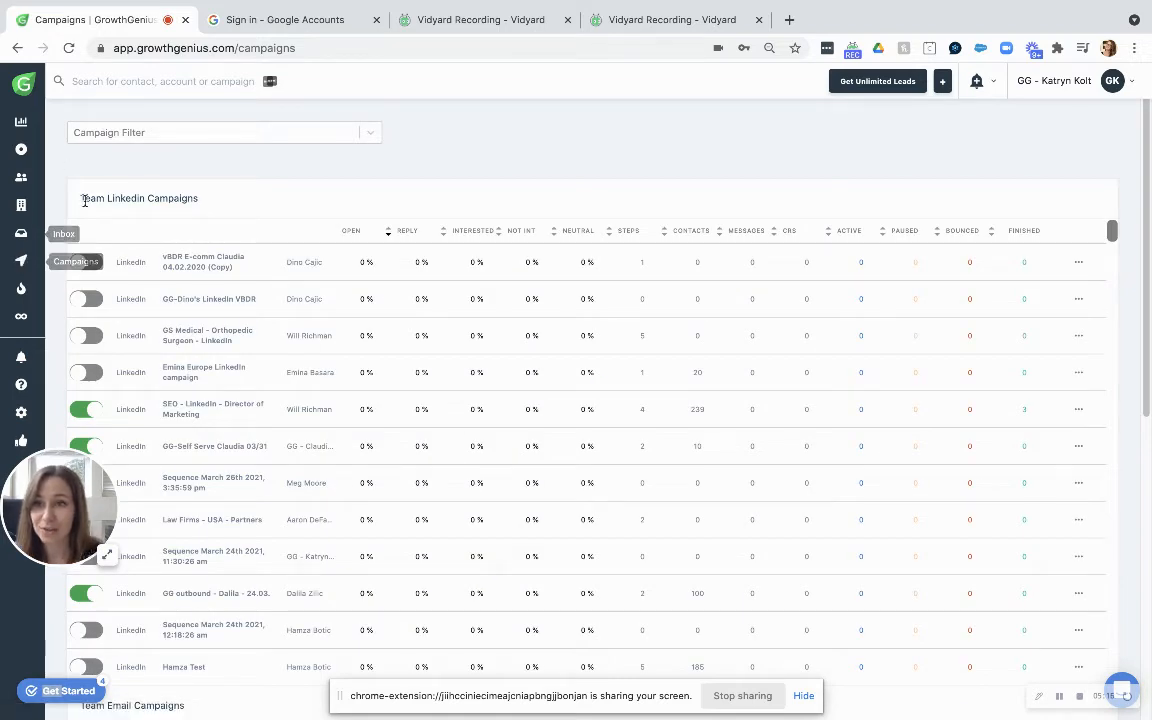
{"action": "scroll", "coordinate": [60, 250], "scroll_direction": "down", "scroll_amount": 5}
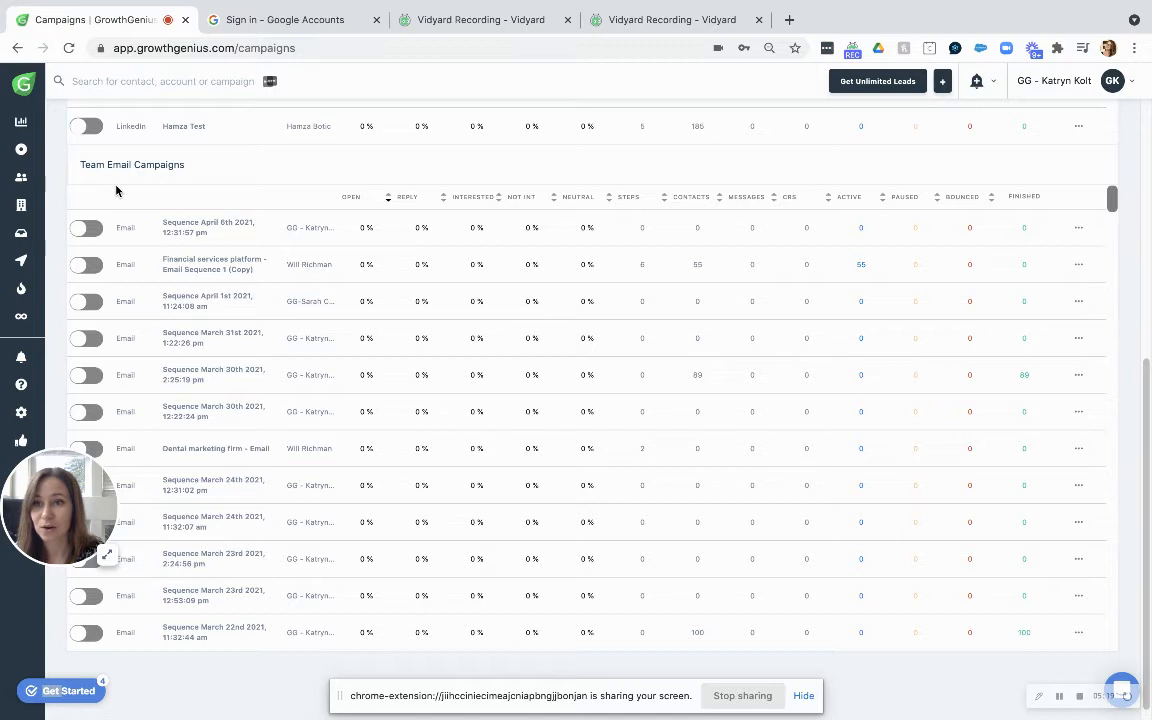
{"action": "scroll", "coordinate": [56, 192], "scroll_direction": "up", "scroll_amount": 6}
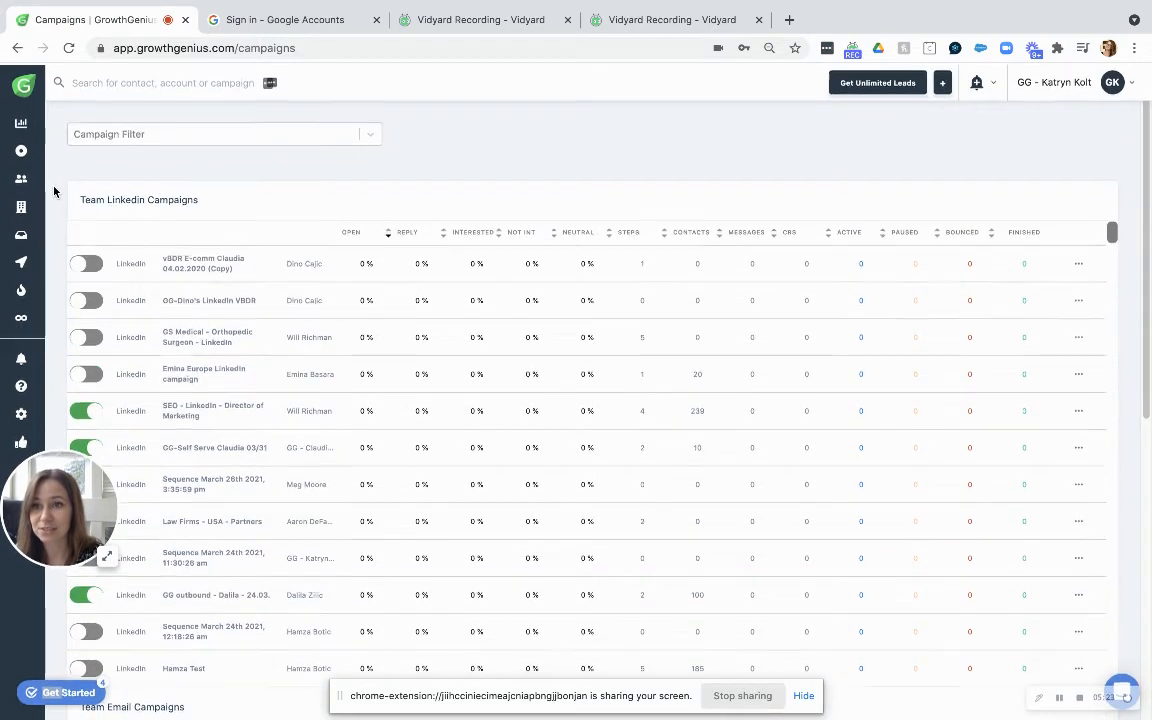
Filter the campaigns to My Campaigns and dismiss the import notifications.
{"action": "left_click", "coordinate": [220, 134]}
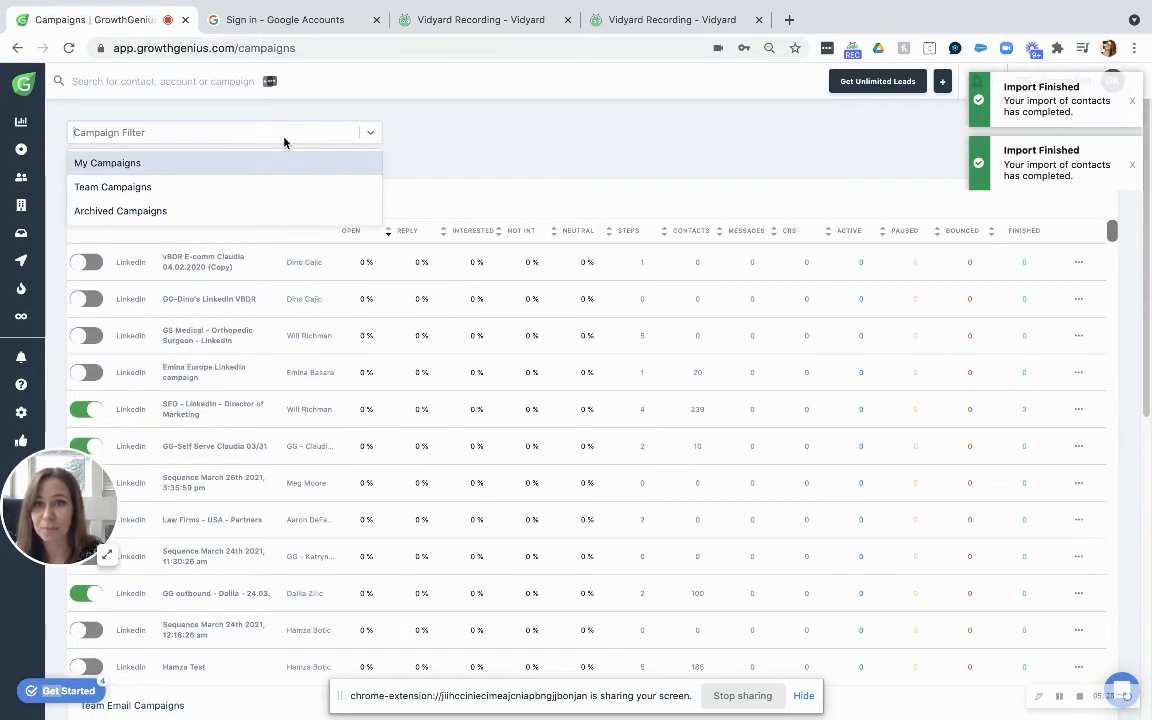
{"action": "left_click", "coordinate": [231, 165]}
{"action": "left_click", "coordinate": [1131, 101]}
{"action": "left_click", "coordinate": [1130, 103]}
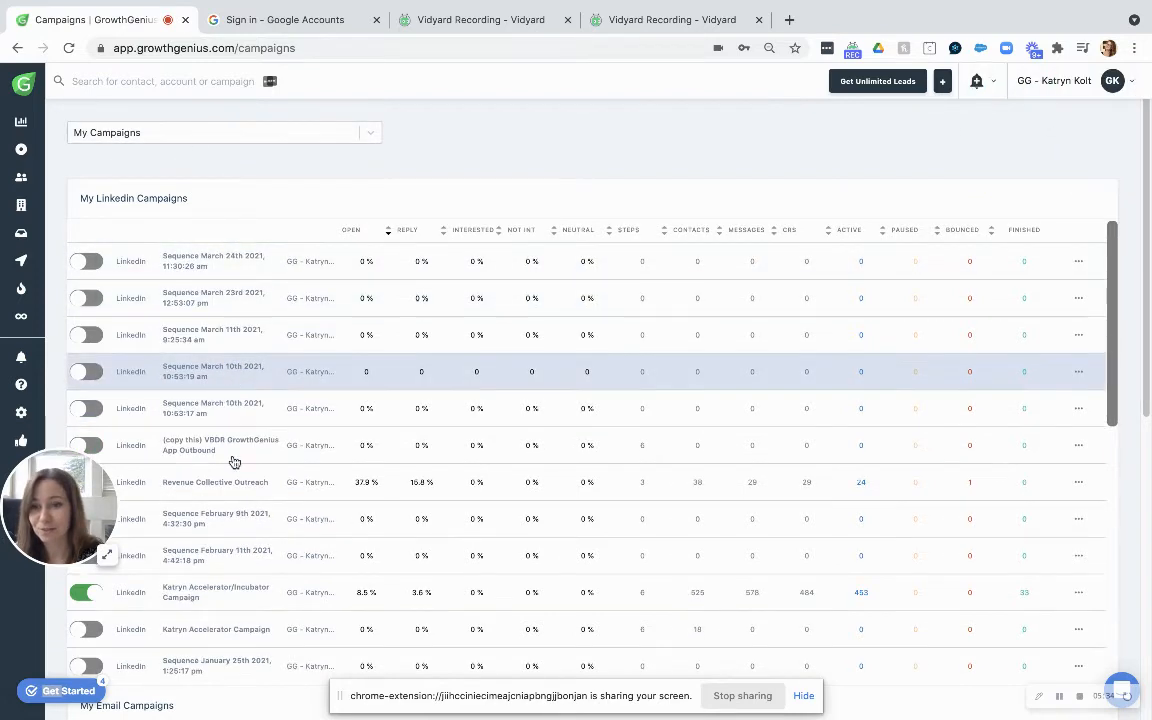
Open the Sales Leaders V1 GG-App LinkedIn campaign and compare the texts of Connection Requests 1 A and 1 B.
{"action": "scroll", "coordinate": [285, 522], "scroll_direction": "down", "scroll_amount": 10}
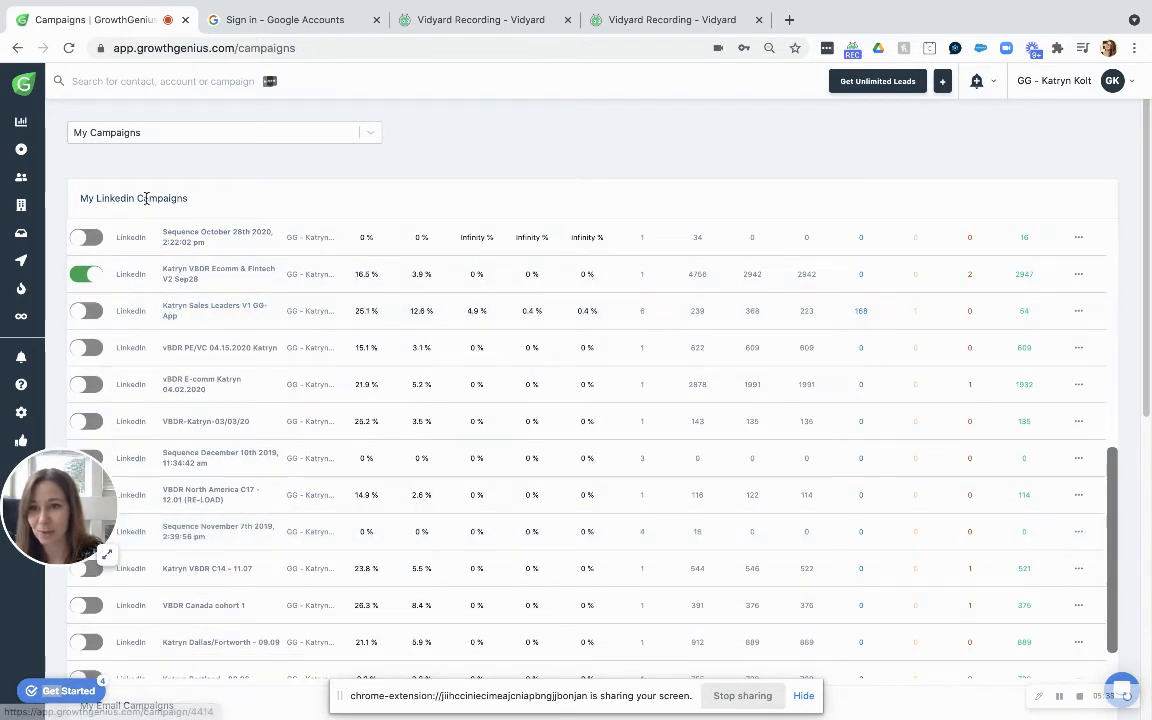
{"action": "left_click", "coordinate": [208, 312]}
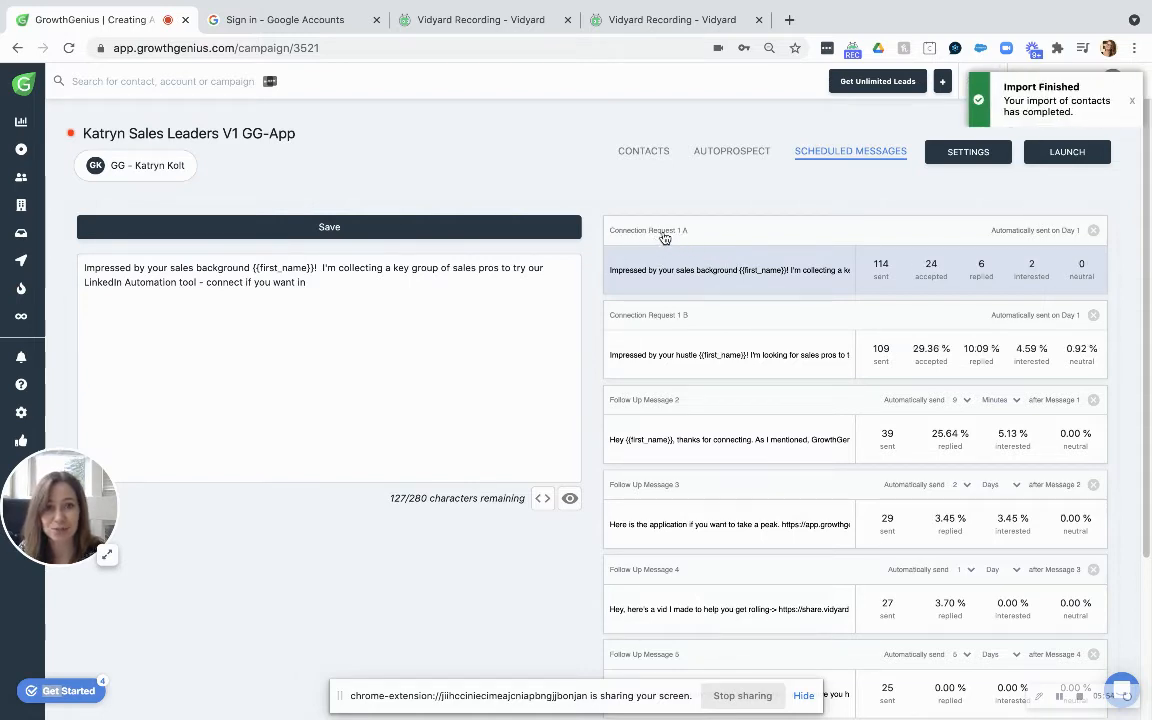
{"action": "left_click", "coordinate": [686, 355]}
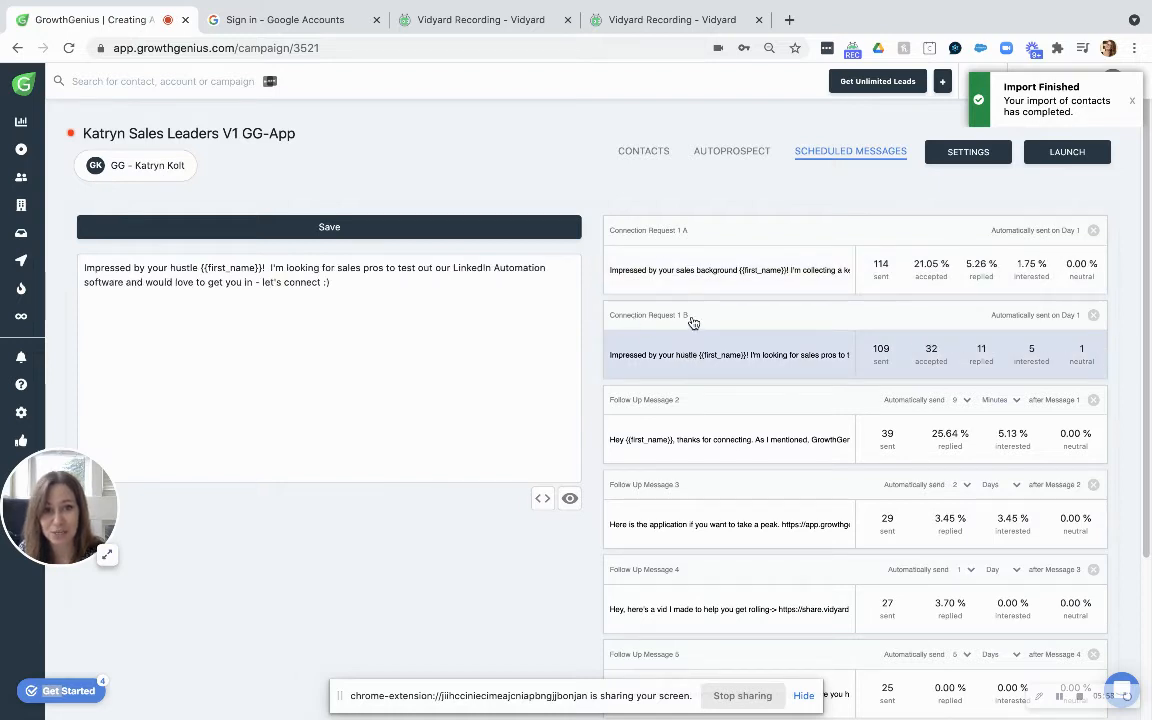
{"action": "left_click", "coordinate": [704, 280]}
{"action": "left_click", "coordinate": [706, 355]}
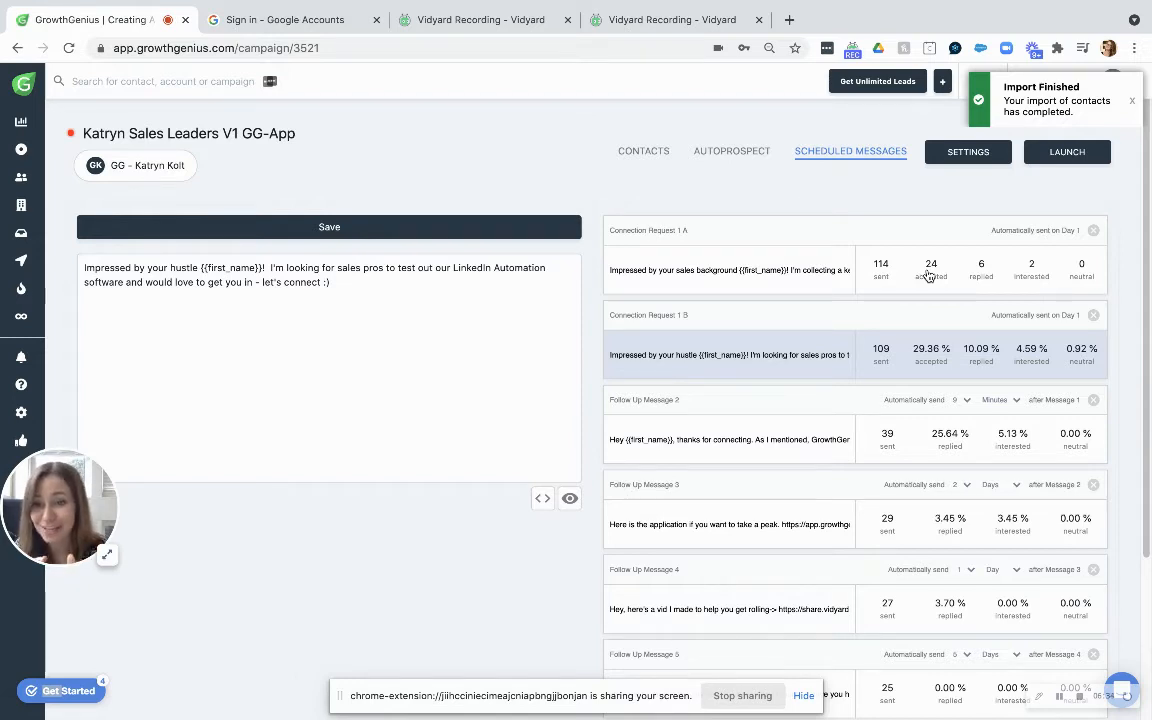
Read Follow Up Messages 2, 3, 4 and 6, and highlight the {{company_name_informal}} variable in message 6.
{"action": "left_click", "coordinate": [740, 441]}
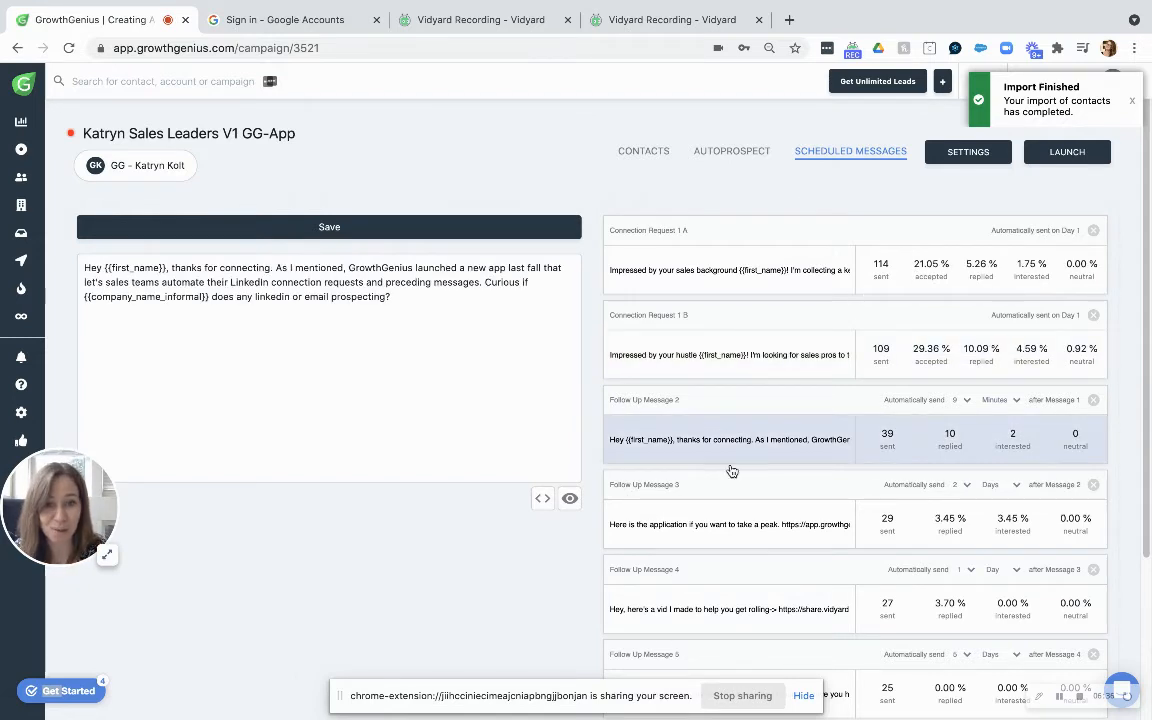
{"action": "left_click", "coordinate": [712, 524]}
{"action": "left_click", "coordinate": [712, 600]}
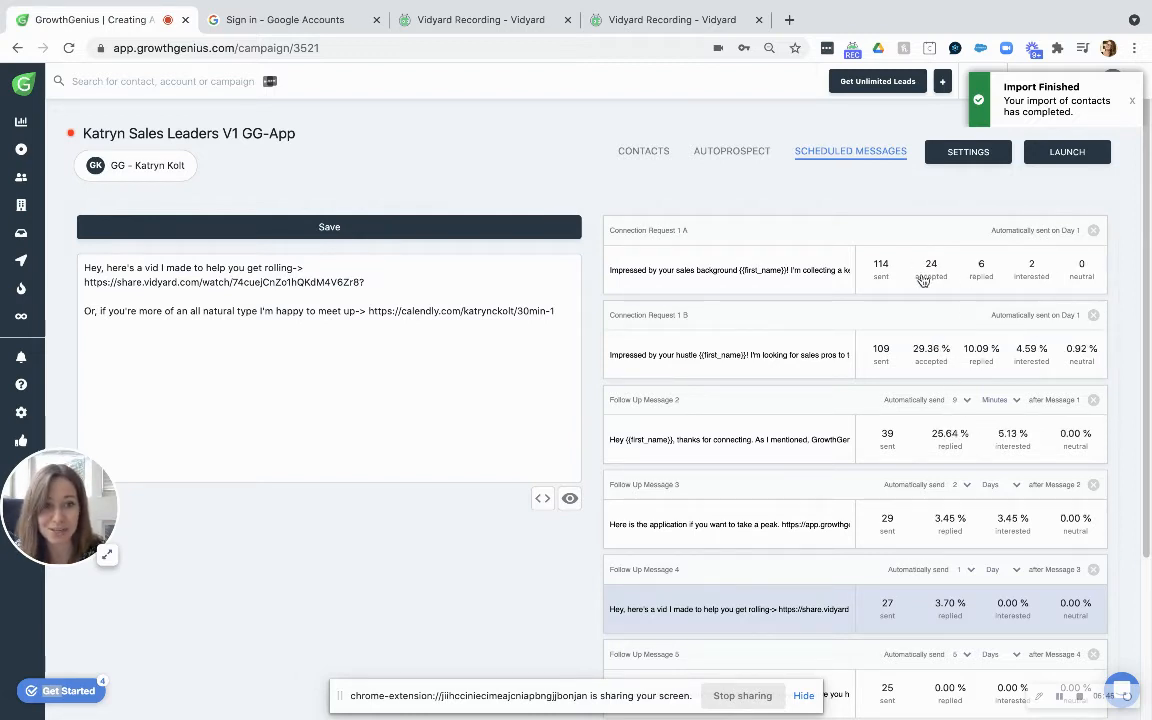
{"action": "left_click", "coordinate": [643, 440]}
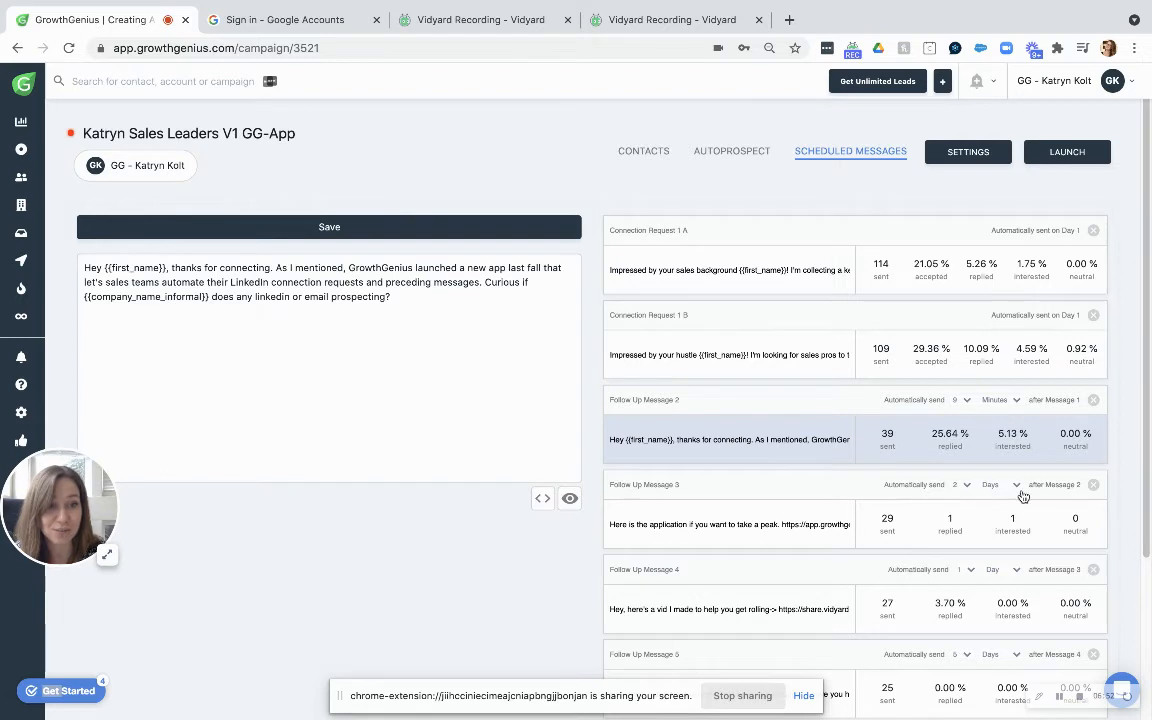
{"action": "scroll", "coordinate": [796, 548], "scroll_direction": "down", "scroll_amount": 3}
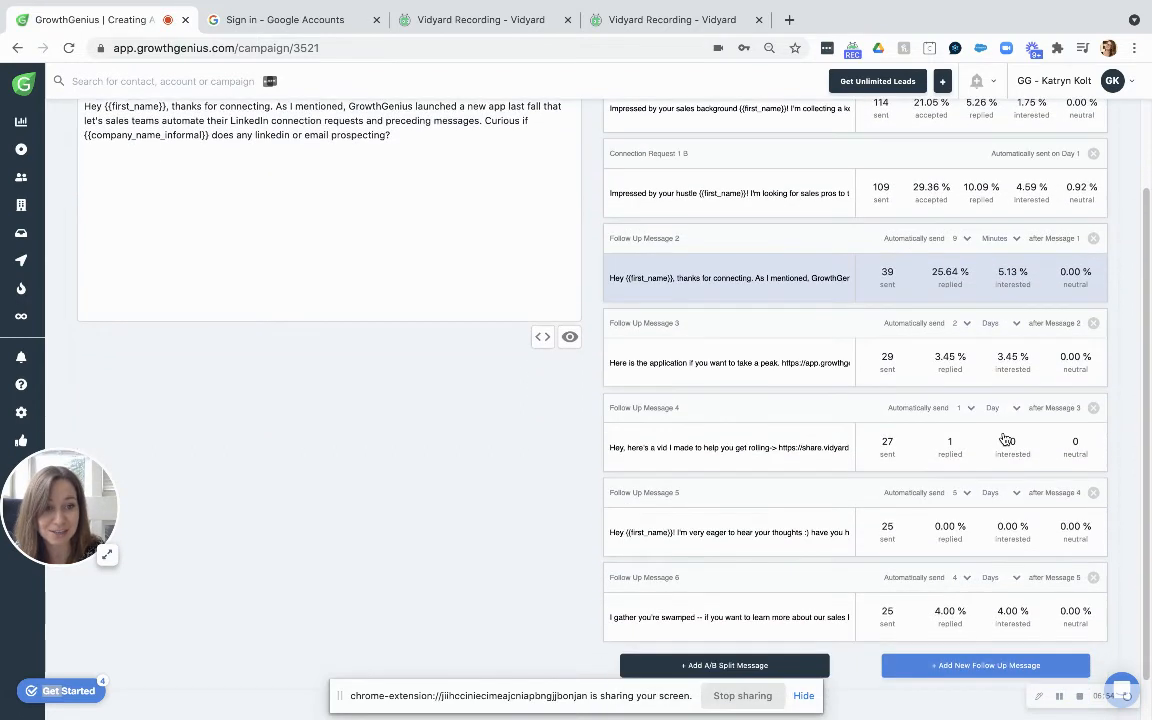
{"action": "left_click", "coordinate": [804, 622]}
{"action": "scroll", "coordinate": [455, 437], "scroll_direction": "up", "scroll_amount": 3}
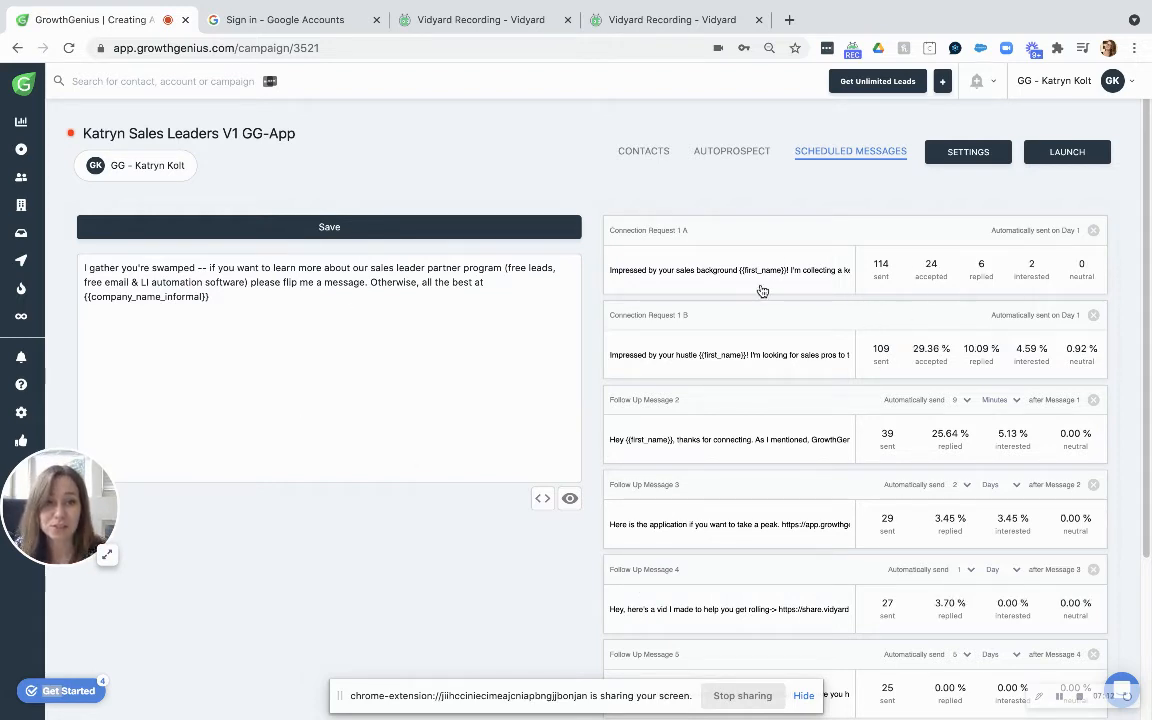
{"action": "left_click_drag", "start_coordinate": [210, 297], "coordinate": [86, 297]}
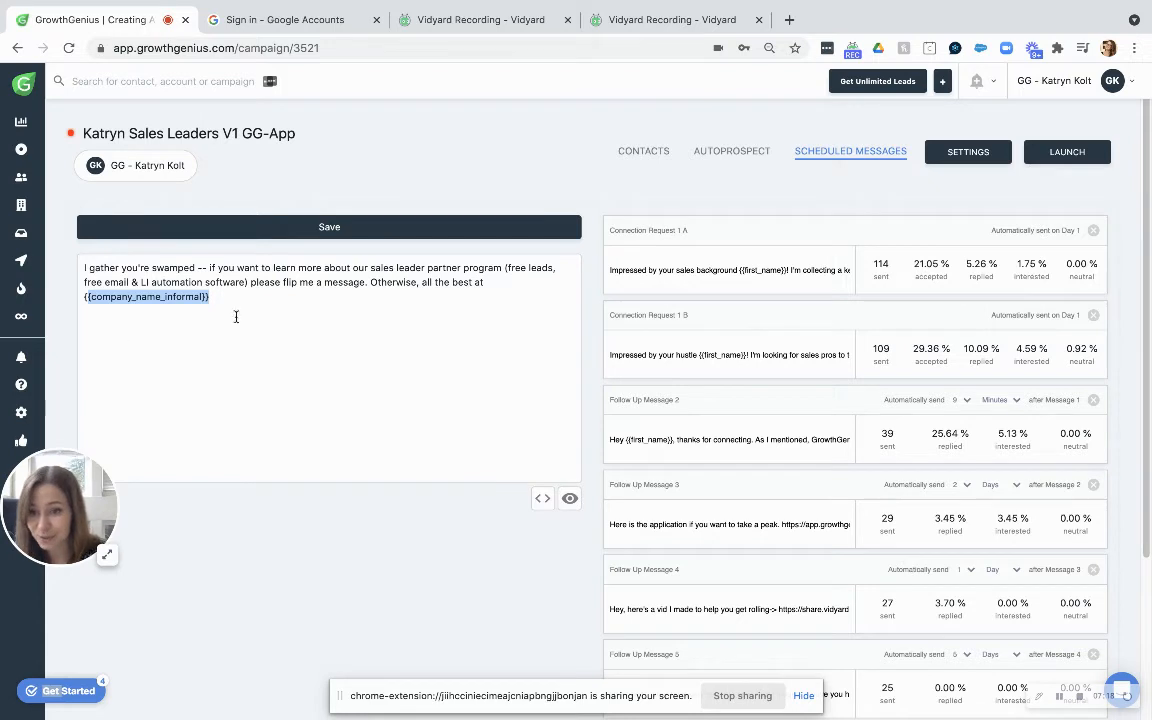
Insert the first_name variable after "swamped" in Follow Up Message 6, searching the variables for "first", and highlight the inserted variable.
{"action": "left_click", "coordinate": [199, 272]}
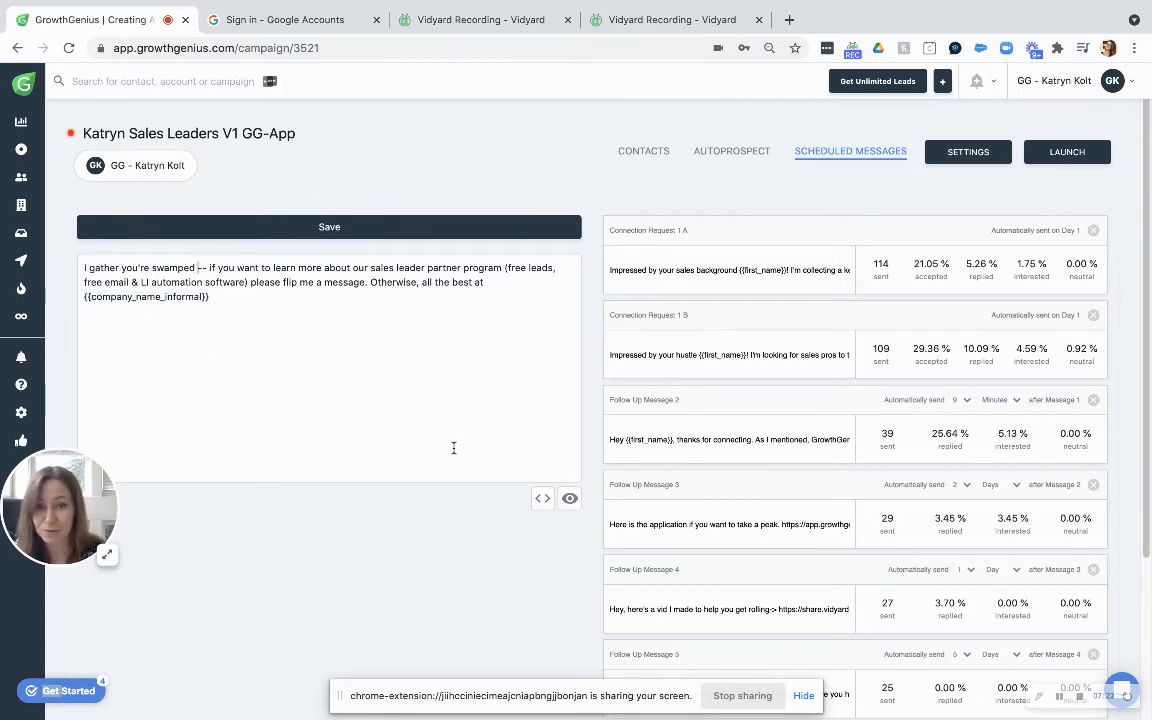
{"action": "left_click", "coordinate": [542, 500]}
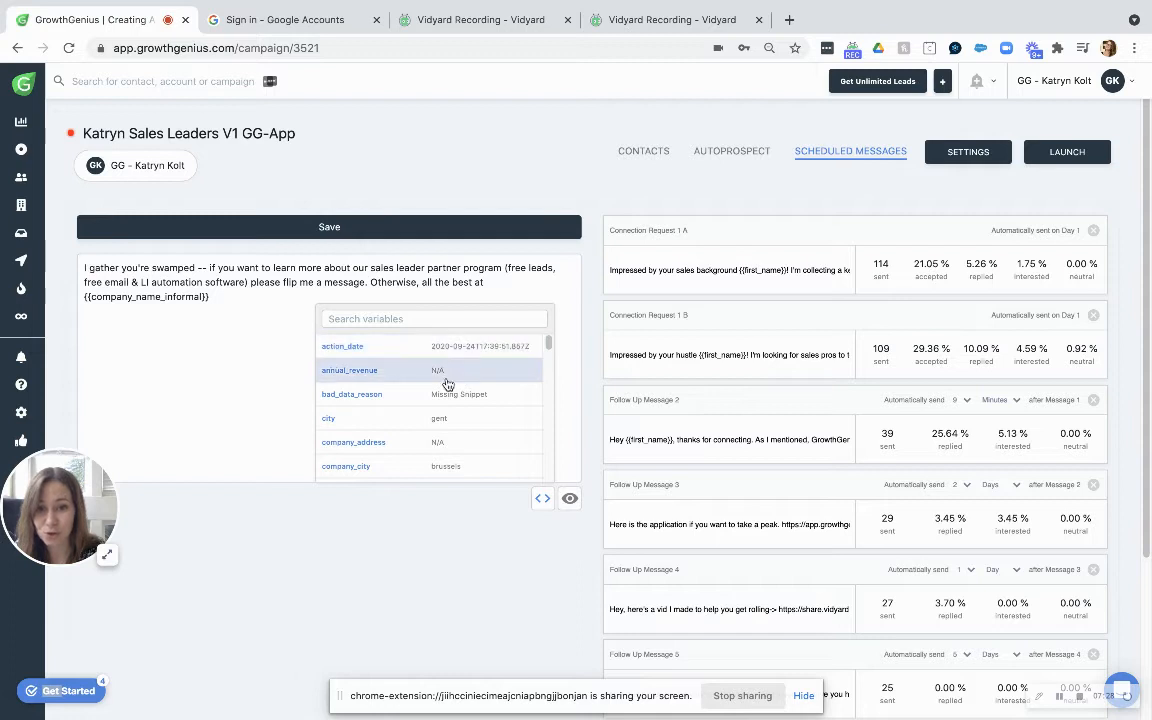
{"action": "scroll", "coordinate": [467, 440], "scroll_direction": "down", "scroll_amount": 5}
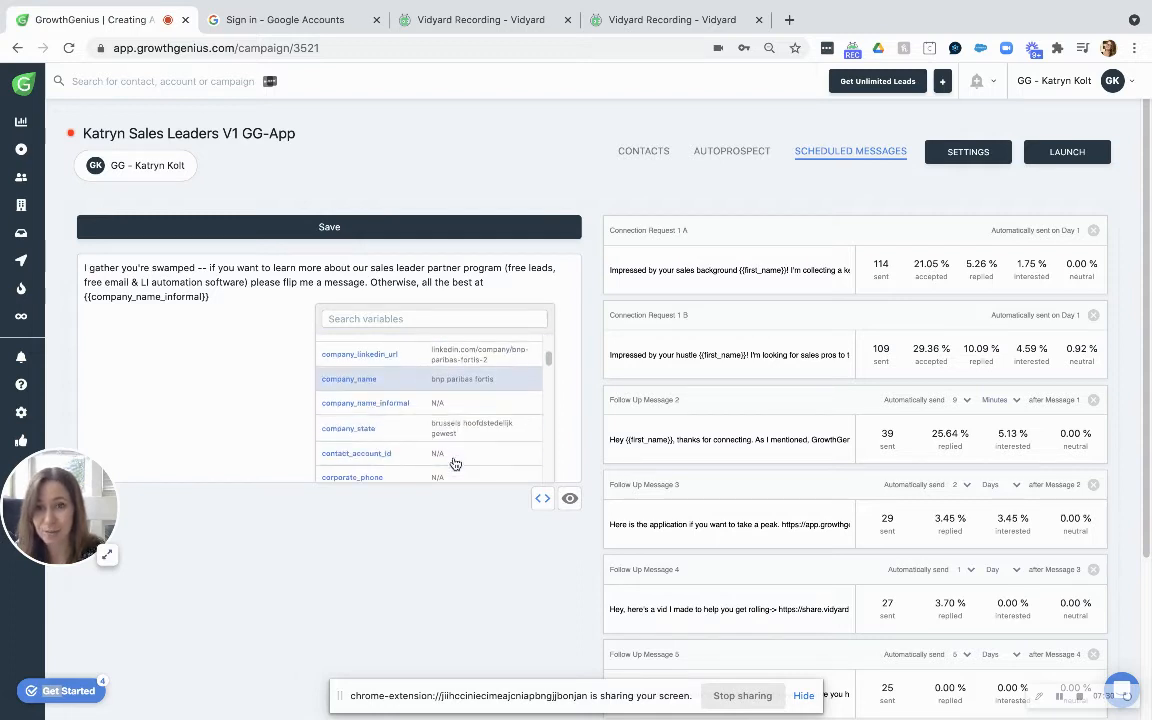
{"action": "scroll", "coordinate": [456, 452], "scroll_direction": "down", "scroll_amount": 6}
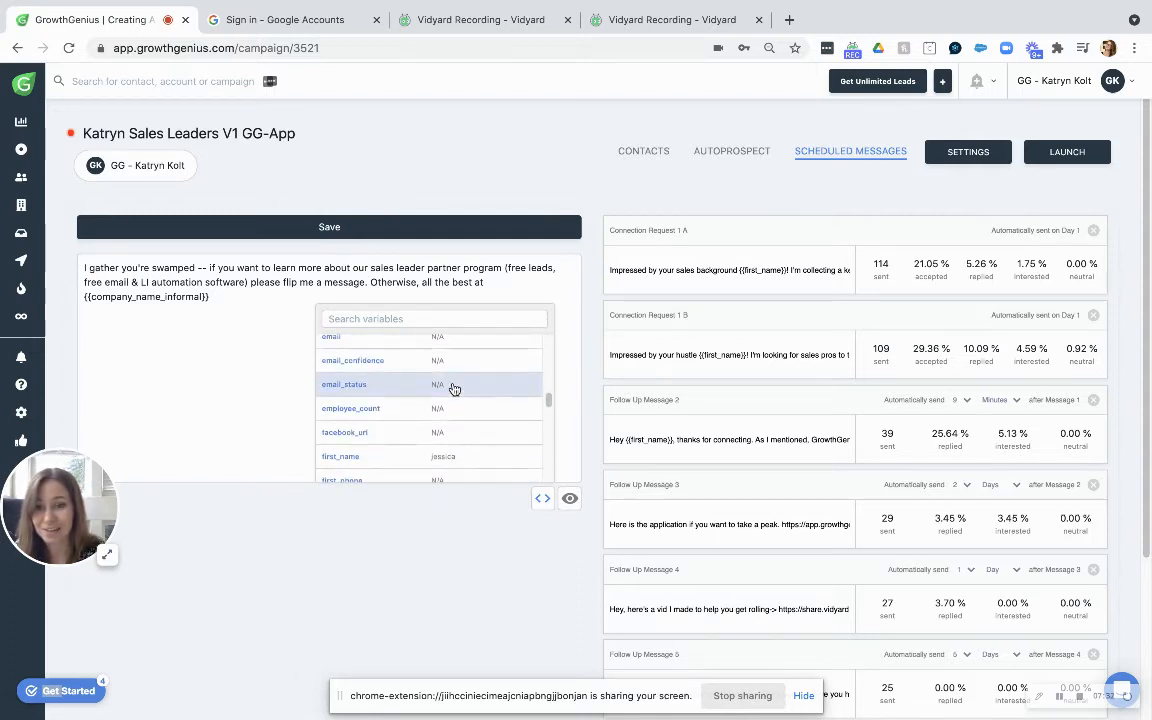
{"action": "scroll", "coordinate": [451, 387], "scroll_direction": "up", "scroll_amount": 4}
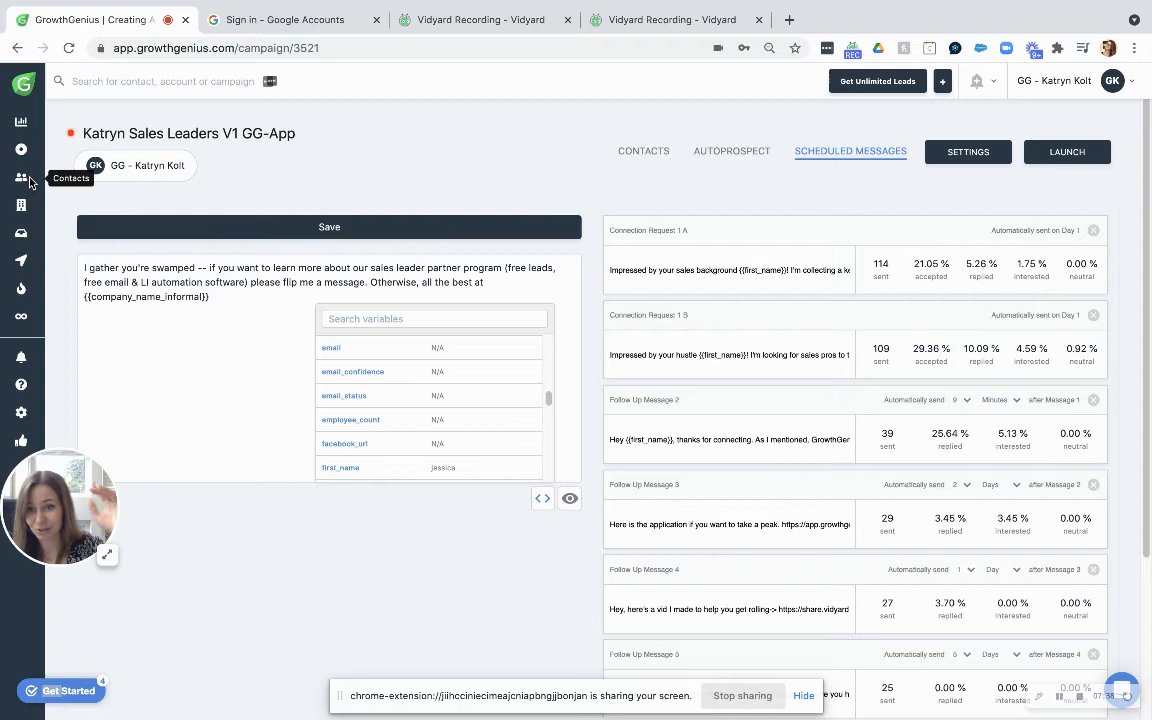
{"action": "scroll", "coordinate": [455, 441], "scroll_direction": "down", "scroll_amount": 1}
{"action": "scroll", "coordinate": [455, 441], "scroll_direction": "down", "scroll_amount": 5}
{"action": "scroll", "coordinate": [455, 441], "scroll_direction": "up", "scroll_amount": 2}
{"action": "type", "text": "first"}
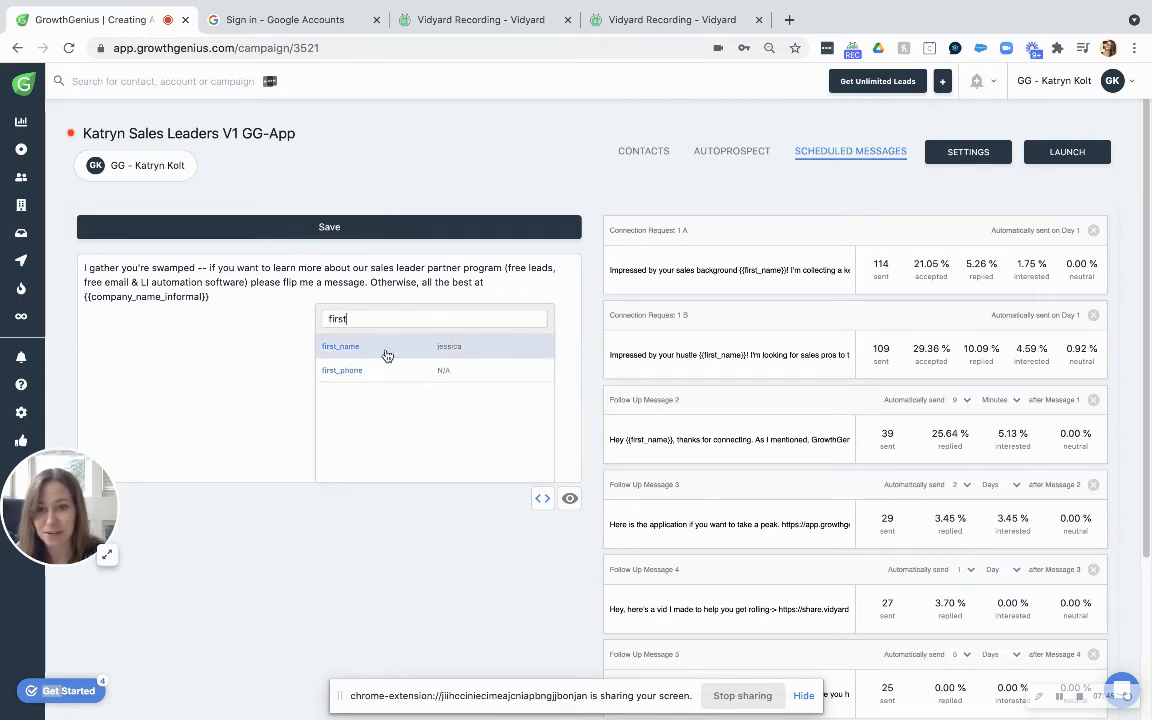
{"action": "left_click", "coordinate": [481, 346]}
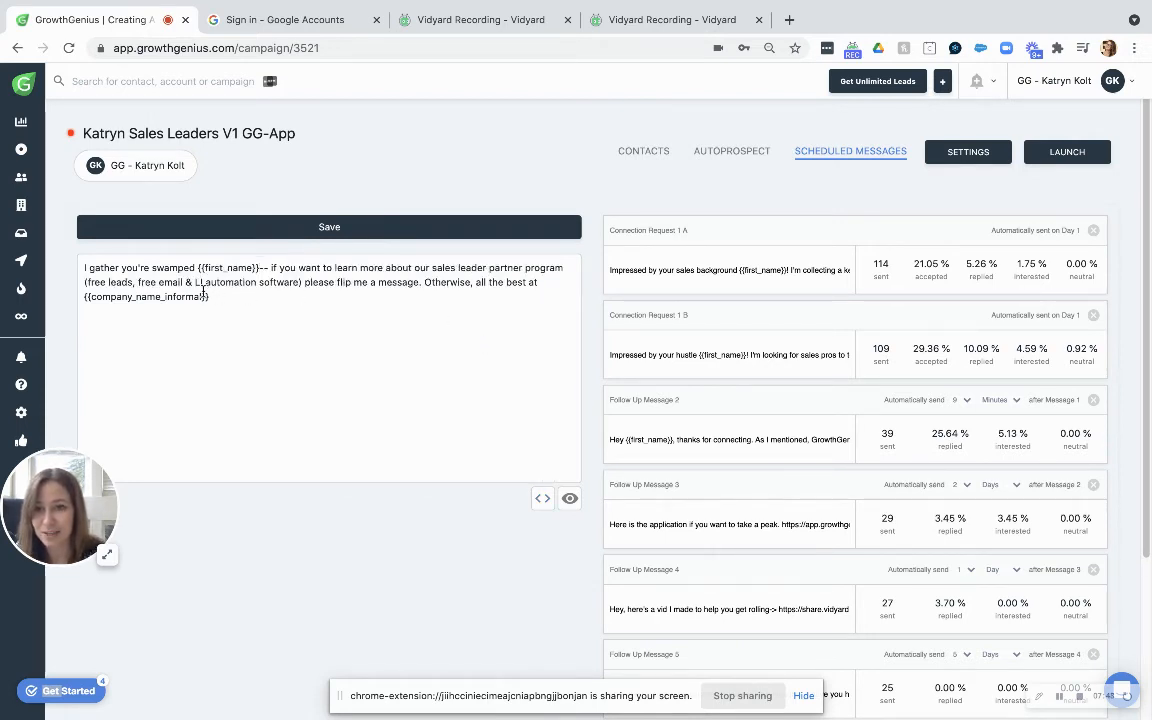
{"action": "left_click_drag", "start_coordinate": [259, 268], "coordinate": [197, 268]}
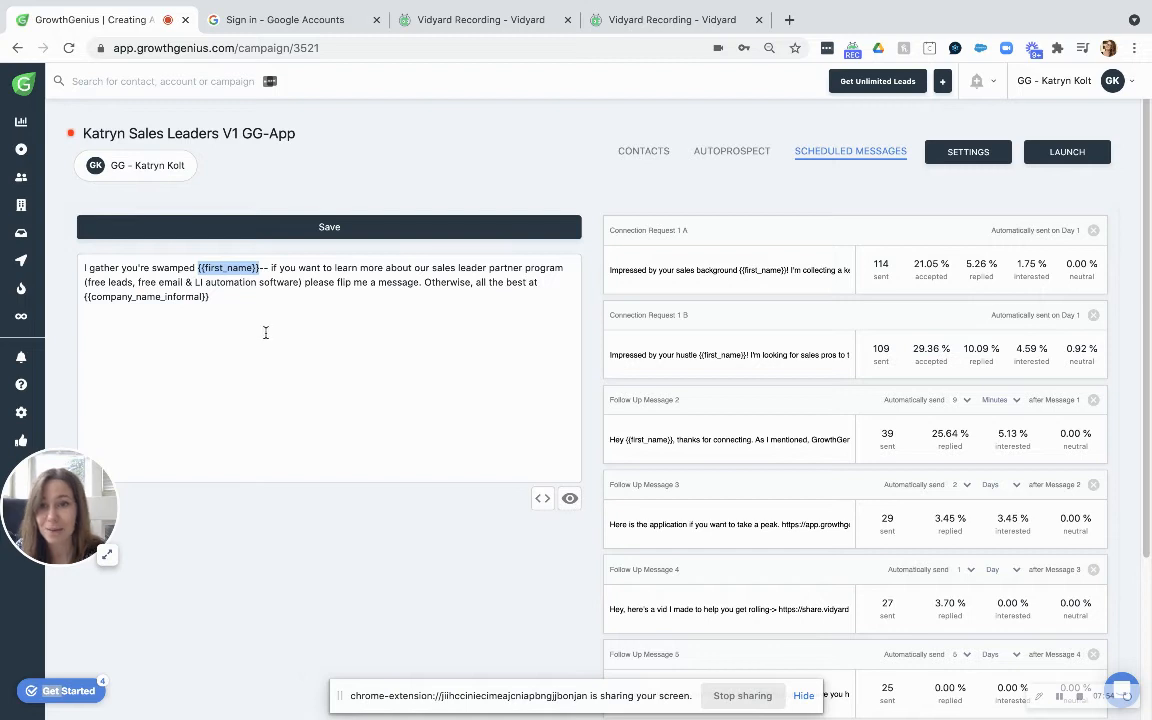
Preview the message for the campaign contact who is Senior Sales Consultant at NuAge Experts LLC.
{"action": "left_click", "coordinate": [570, 503]}
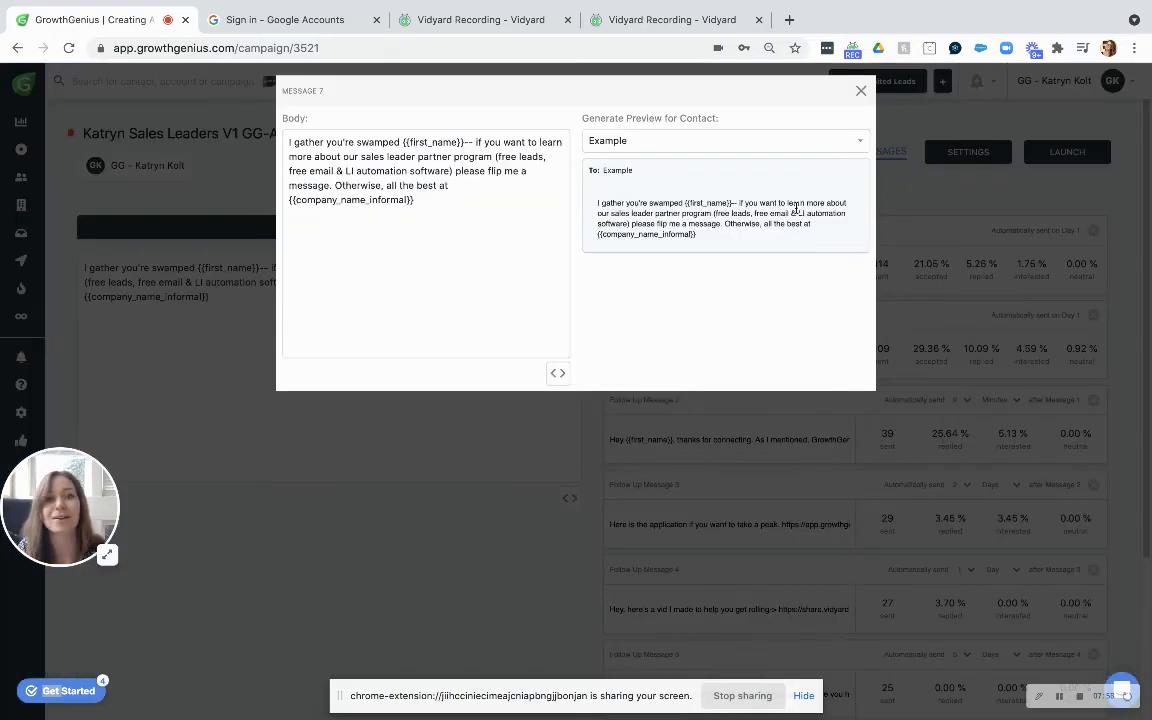
{"action": "left_click", "coordinate": [655, 140]}
{"action": "scroll", "coordinate": [716, 301], "scroll_direction": "down", "scroll_amount": 5}
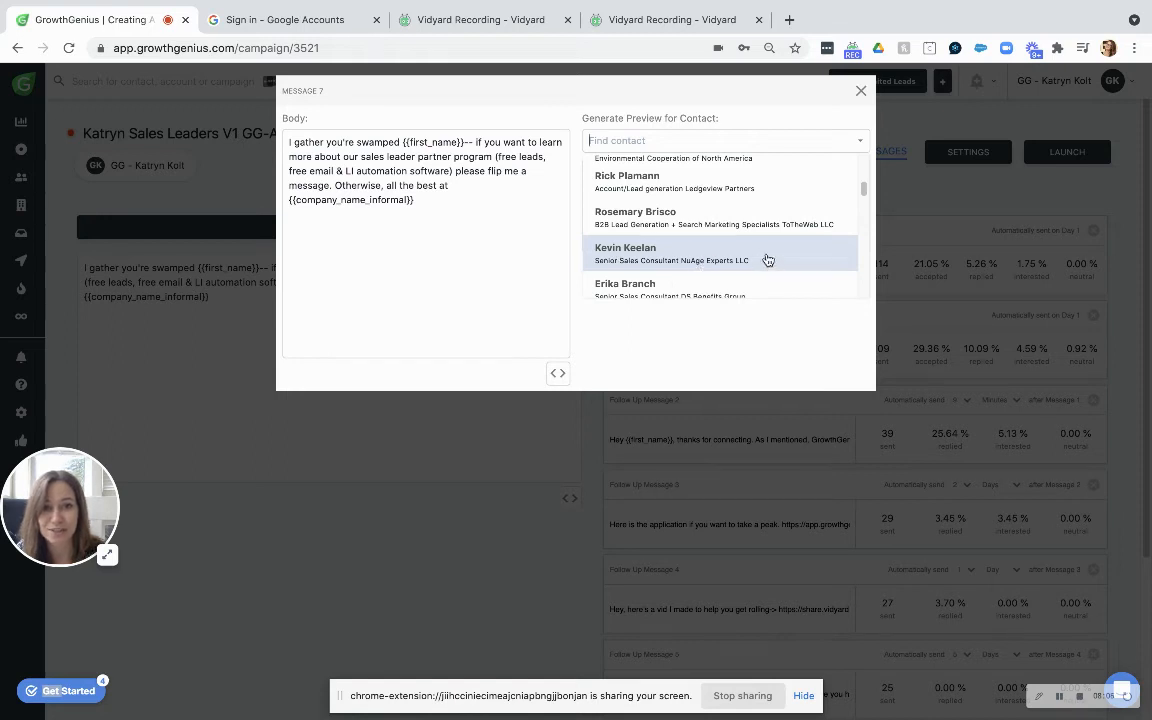
{"action": "left_click", "coordinate": [765, 259]}
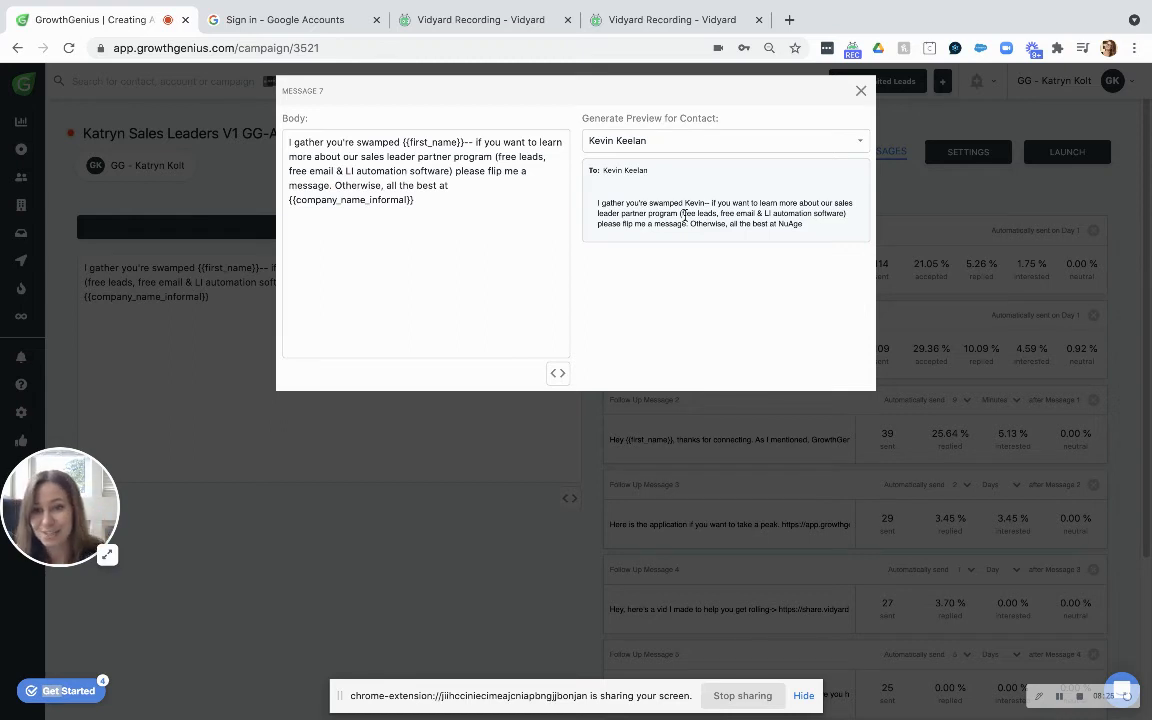
Close the message preview, look over the campaign's scheduled messages and view its contacts.
{"action": "left_click", "coordinate": [860, 93]}
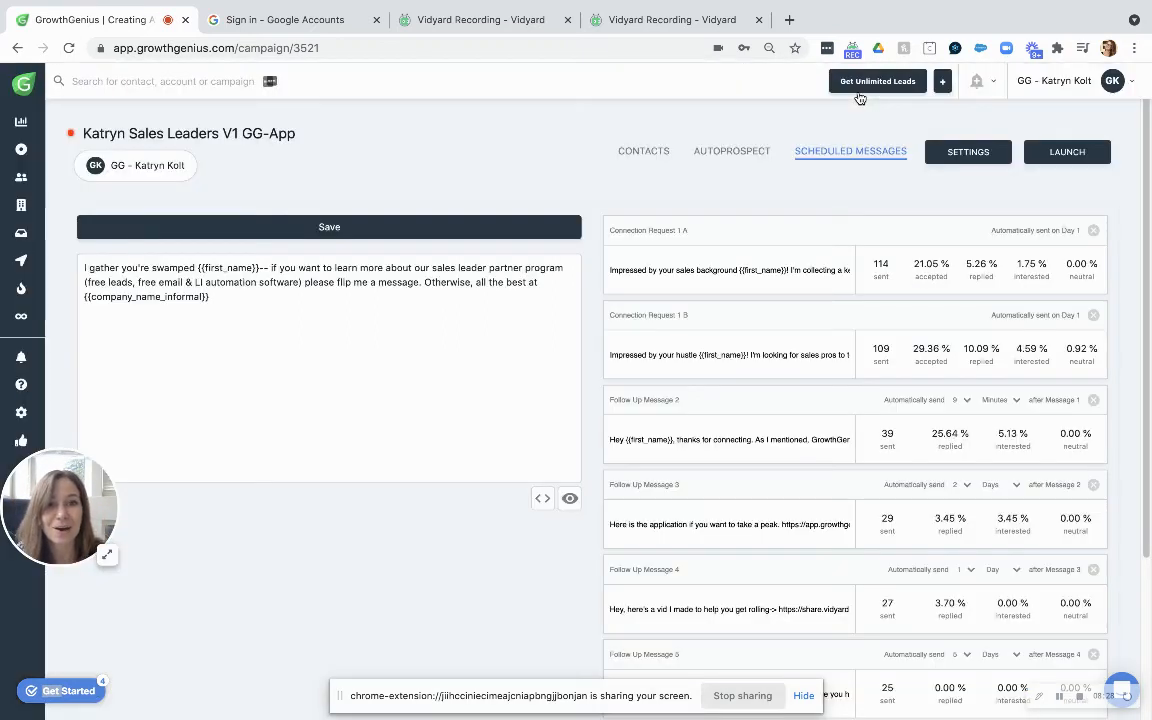
{"action": "scroll", "coordinate": [672, 456], "scroll_direction": "down", "scroll_amount": 3}
{"action": "scroll", "coordinate": [672, 456], "scroll_direction": "up", "scroll_amount": 3}
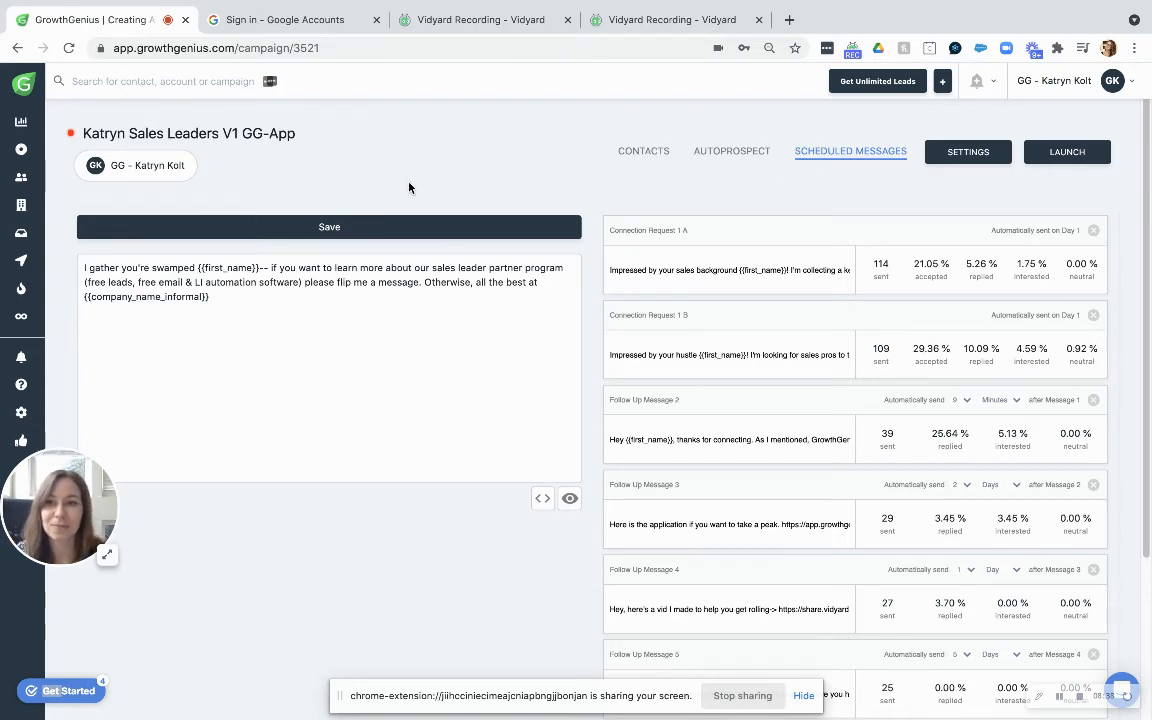
{"action": "left_click", "coordinate": [661, 149]}
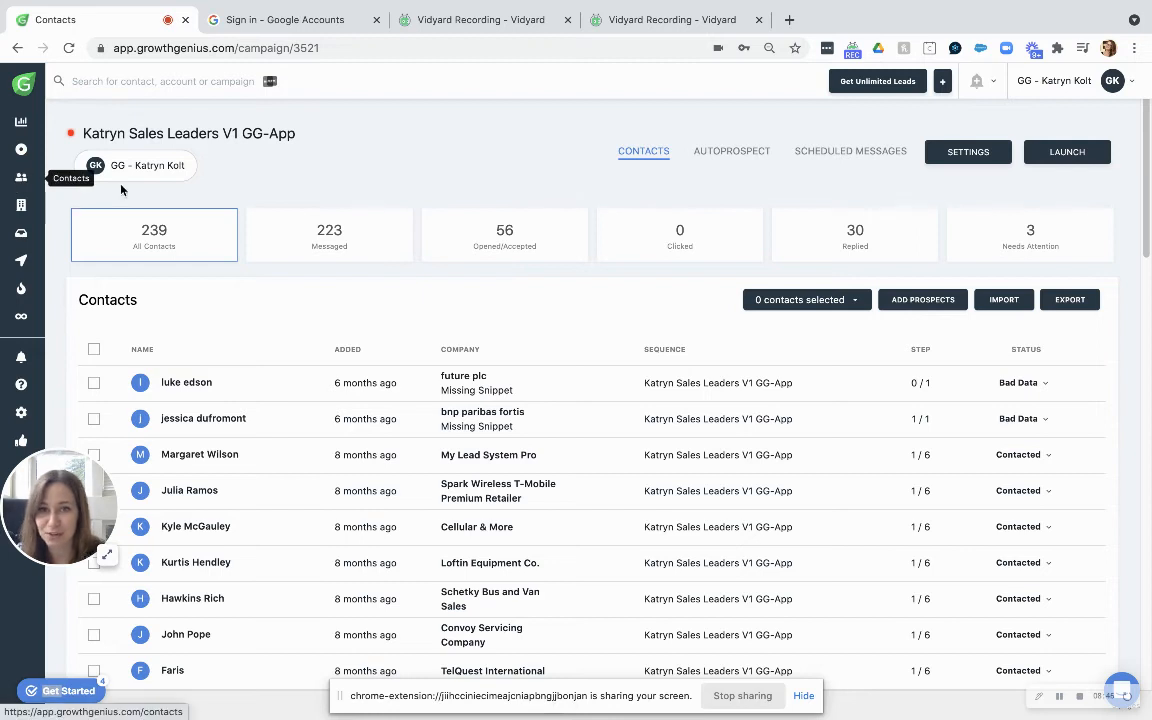
Configure the campaign's AutoProspect with the Story Saves Demo prospect search and 46 prospects added daily.
{"action": "left_click", "coordinate": [736, 152]}
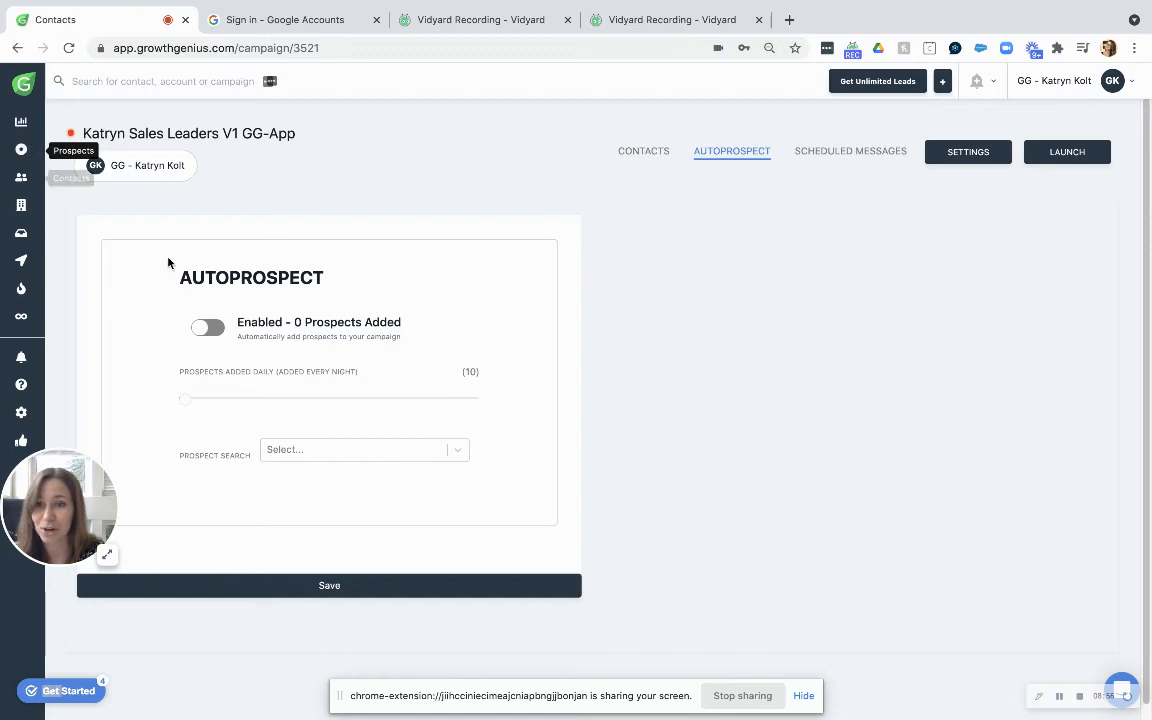
{"action": "left_click", "coordinate": [355, 451]}
{"action": "left_click", "coordinate": [333, 482]}
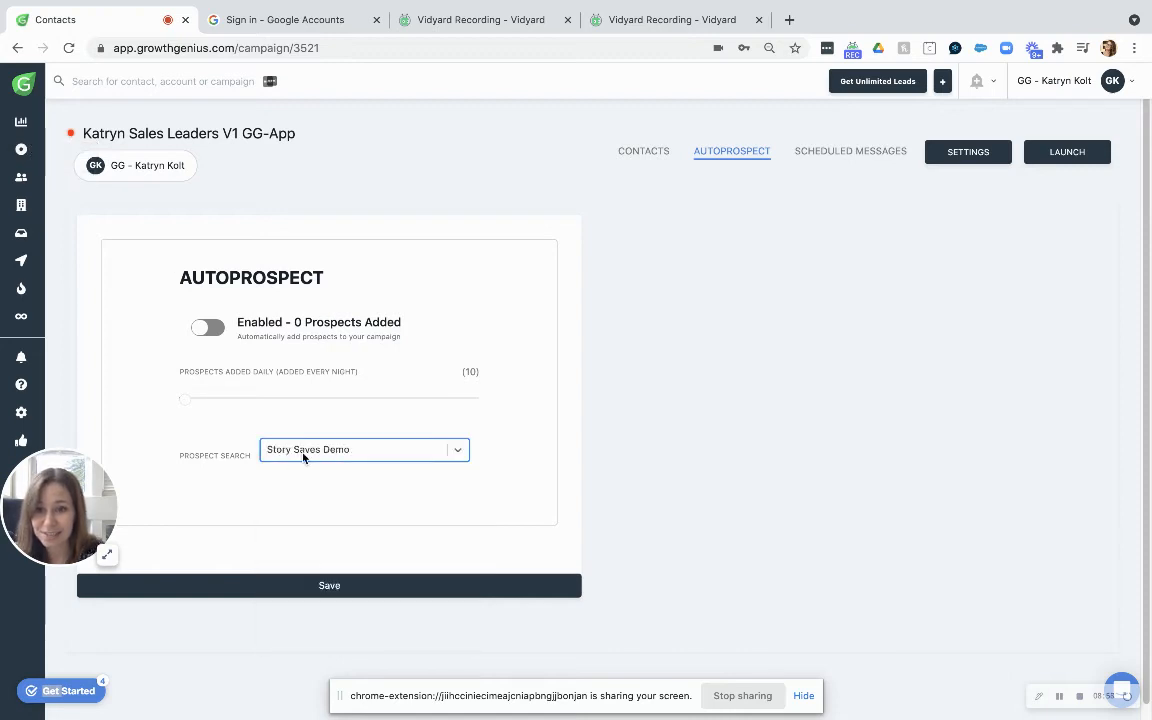
{"action": "left_click_drag", "start_coordinate": [183, 399], "coordinate": [209, 401]}
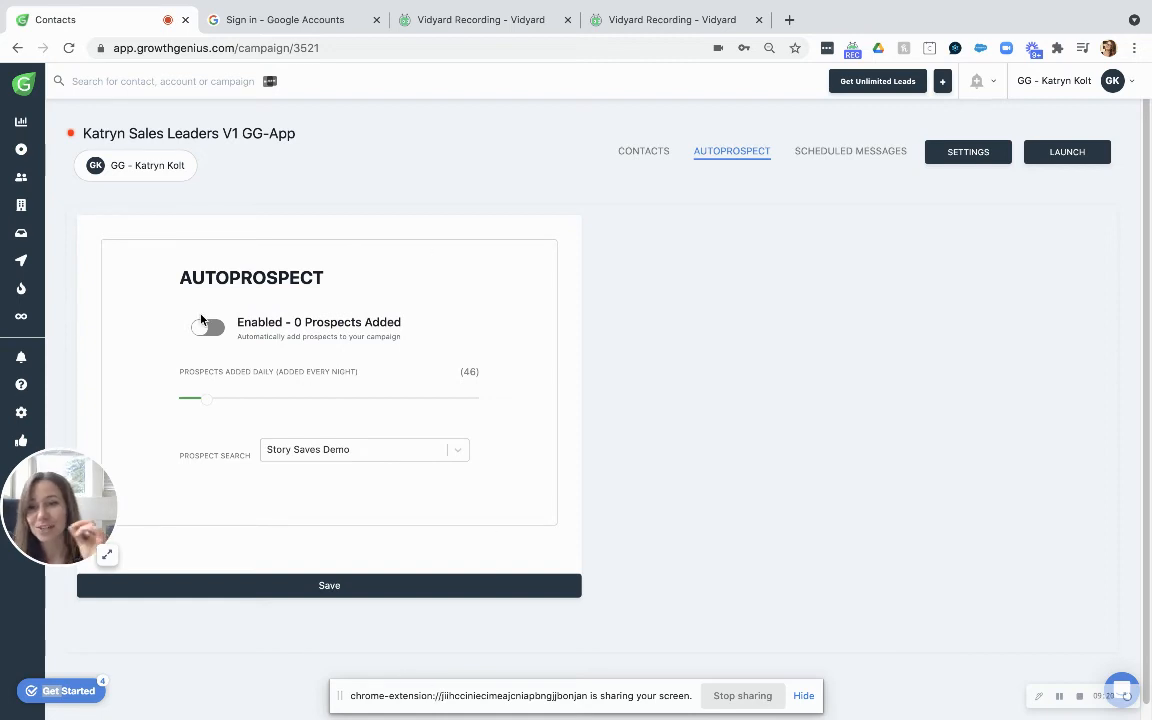
Start a new campaign with the type Email, and check which contact lists can be added without choosing one.
{"action": "left_click", "coordinate": [943, 88]}
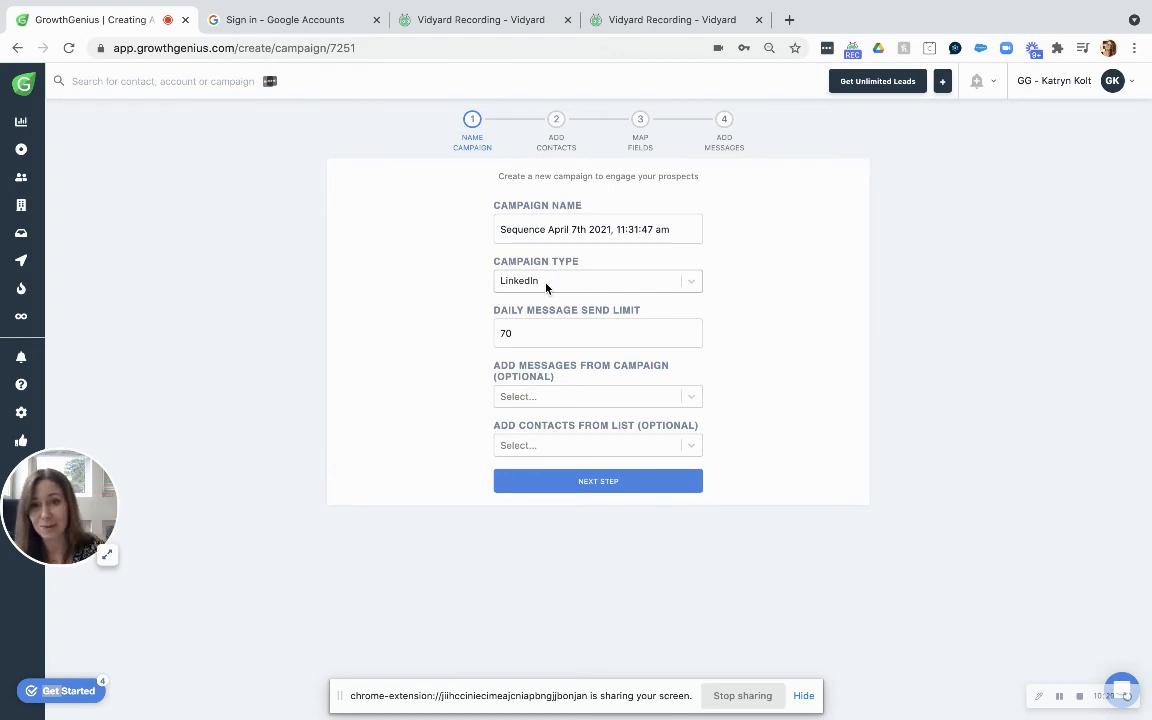
{"action": "left_click", "coordinate": [586, 283]}
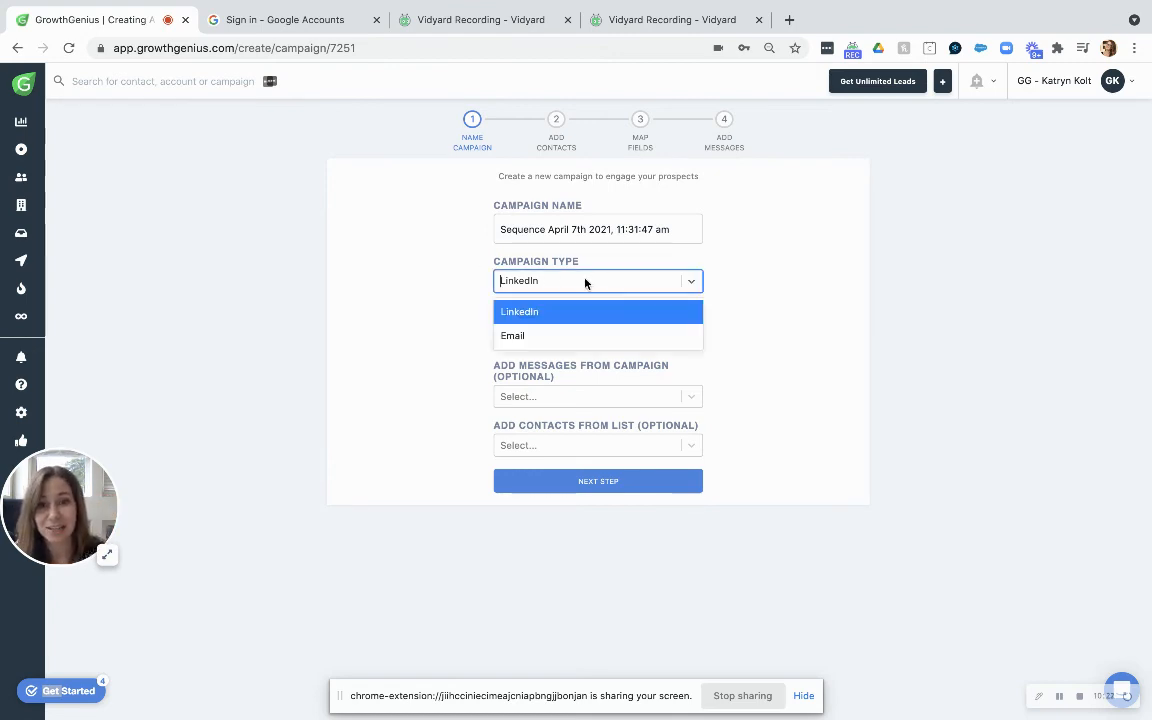
{"action": "left_click", "coordinate": [559, 338]}
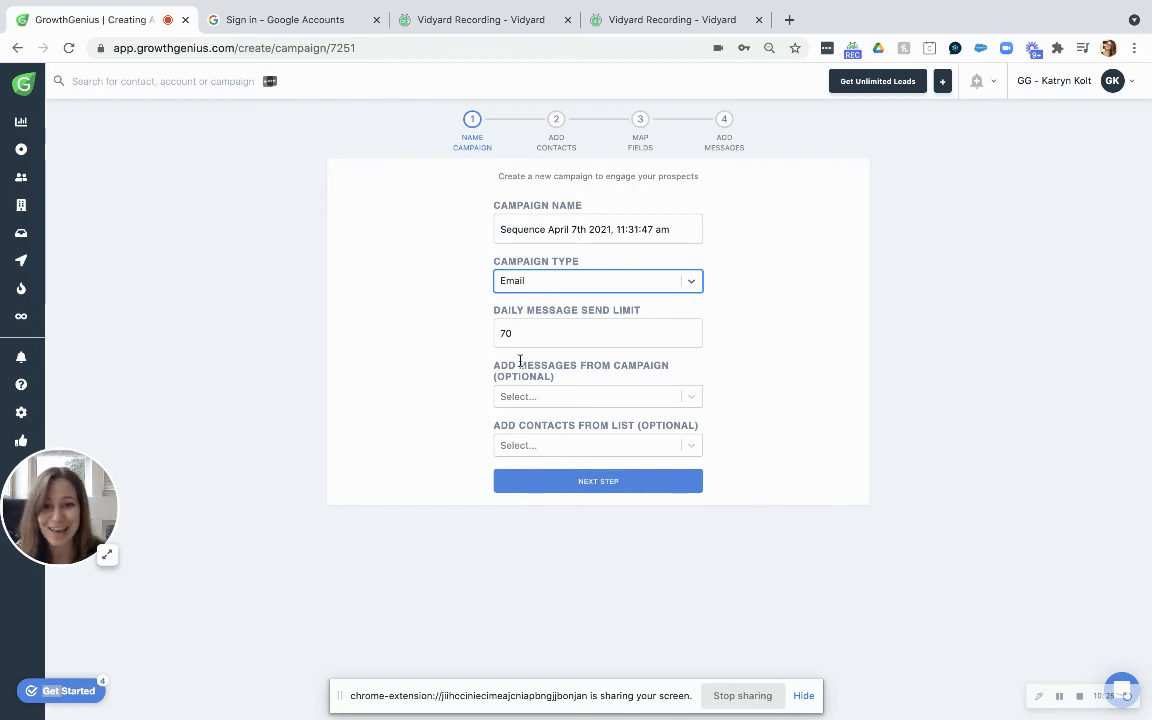
{"action": "left_click", "coordinate": [534, 446]}
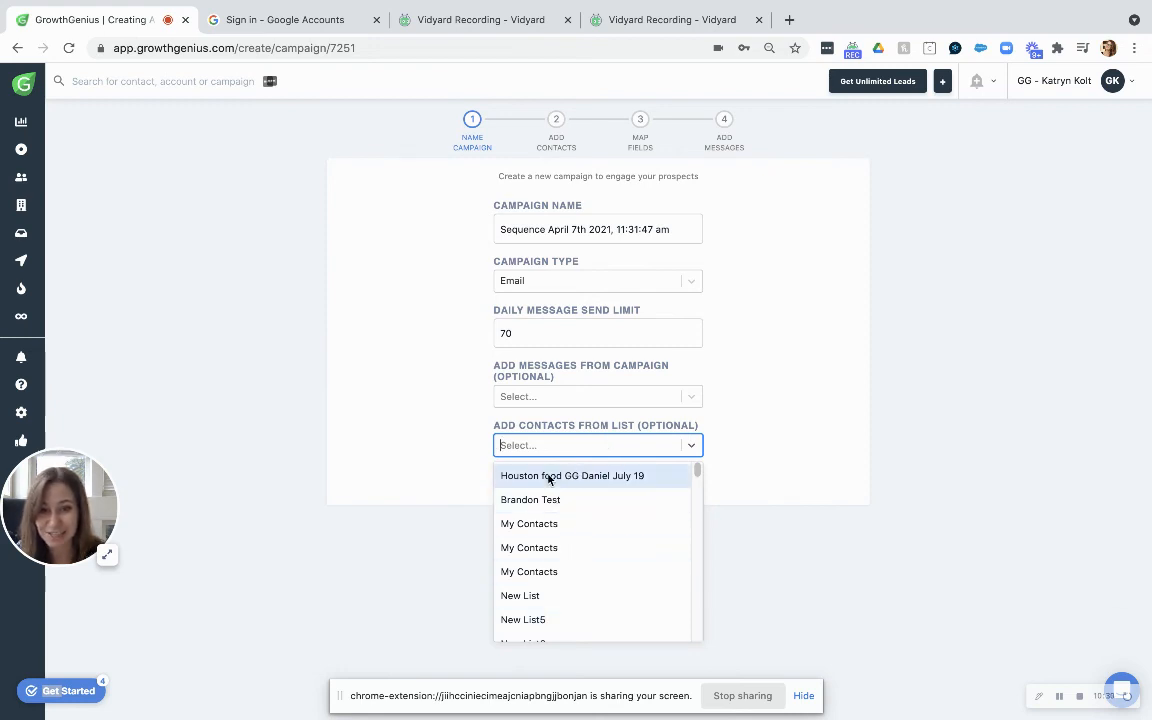
{"action": "left_click", "coordinate": [784, 476]}
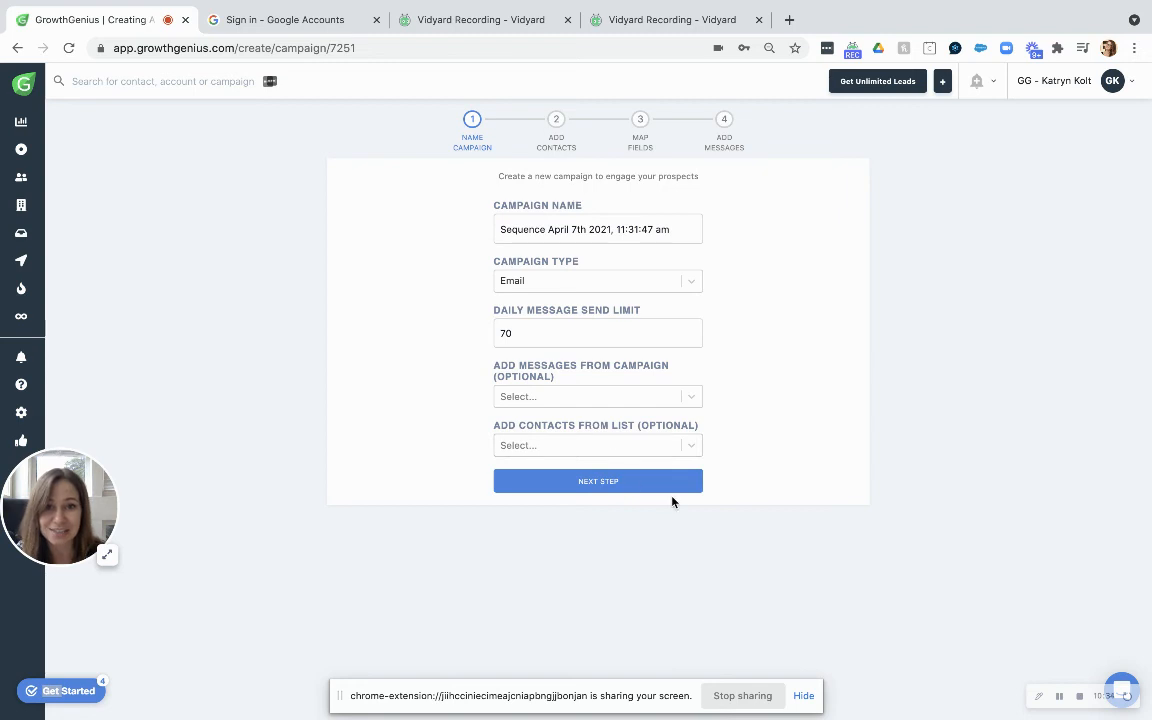
Advance the campaign setup past adding contacts and mapping fields to the Add Messages stage.
{"action": "left_click", "coordinate": [594, 484]}
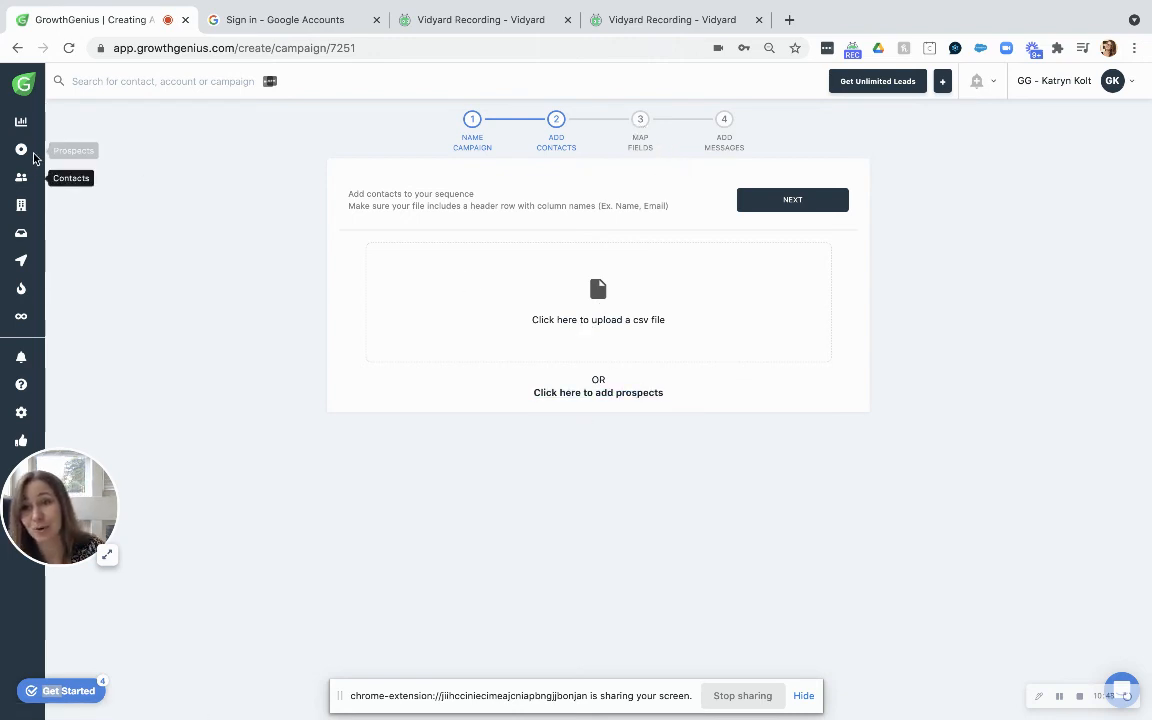
{"action": "left_click", "coordinate": [645, 122]}
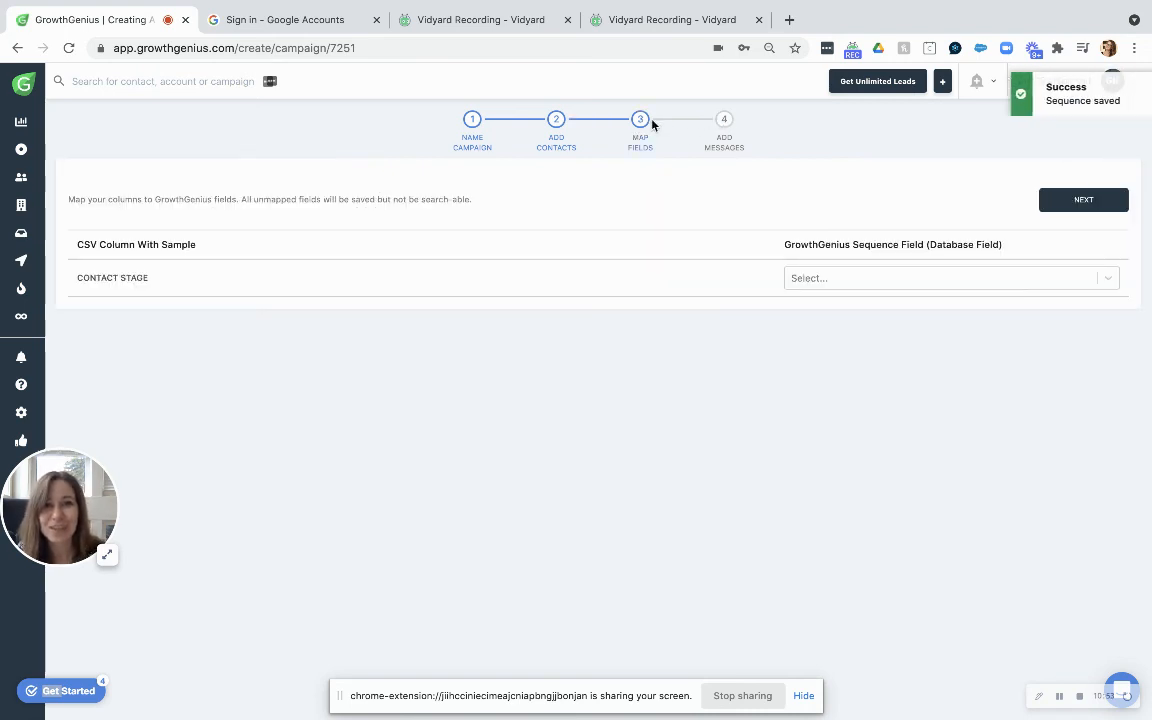
{"action": "left_click", "coordinate": [727, 122]}
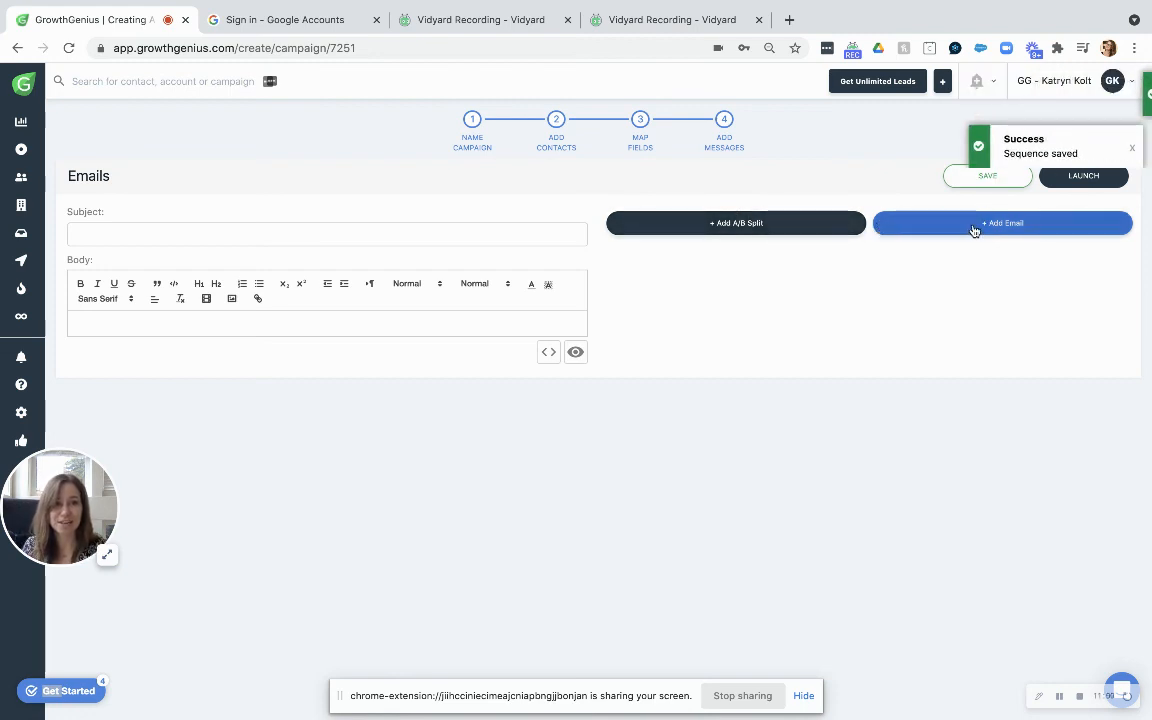
Add a first email with an A/B split and a follow-up Email 2 to the campaign.
{"action": "left_click", "coordinate": [932, 229]}
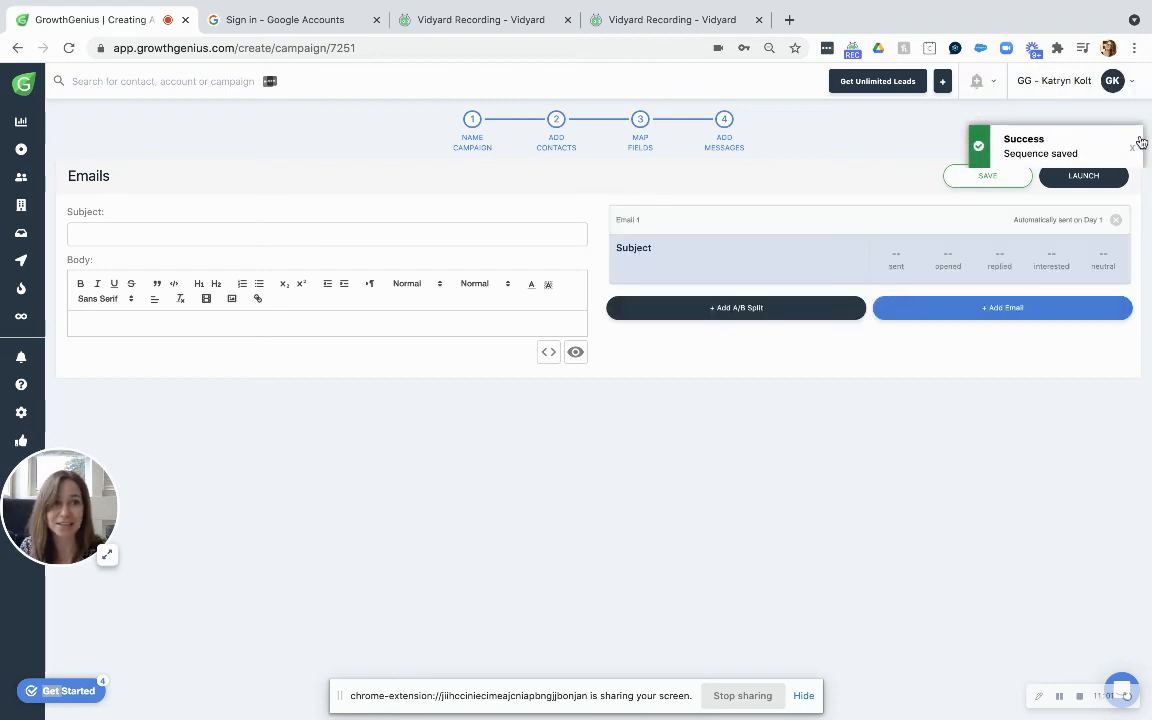
{"action": "left_click", "coordinate": [1136, 146]}
{"action": "left_click", "coordinate": [818, 308]}
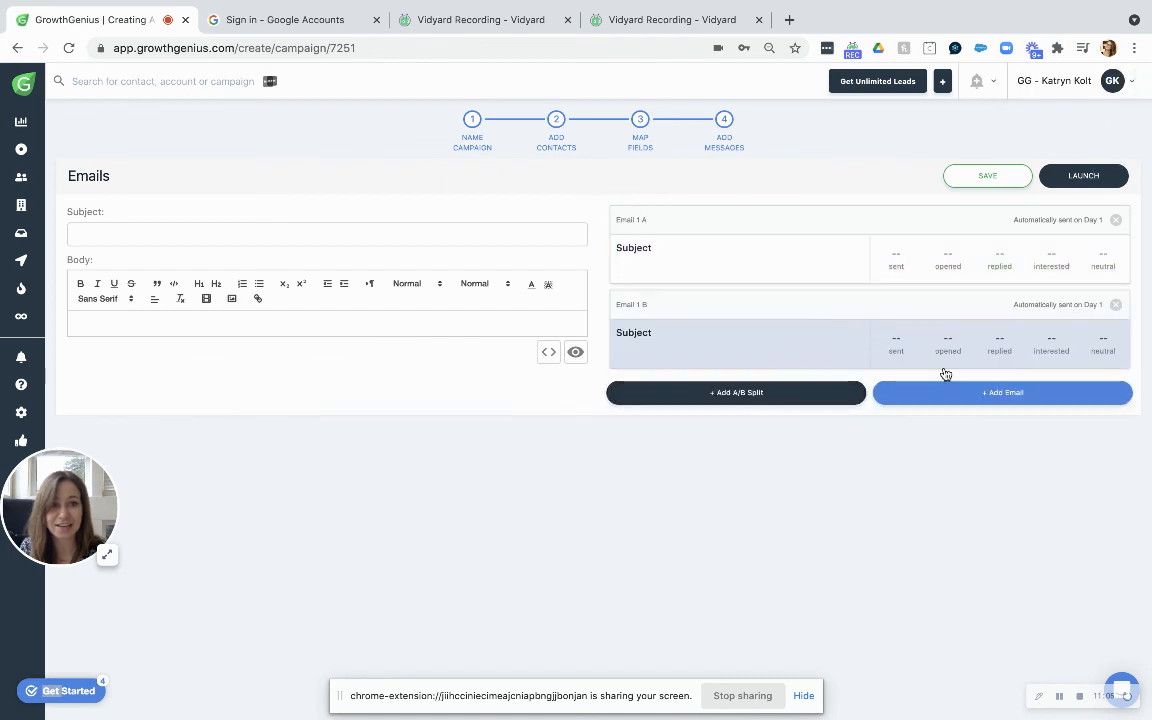
{"action": "left_click", "coordinate": [945, 392]}
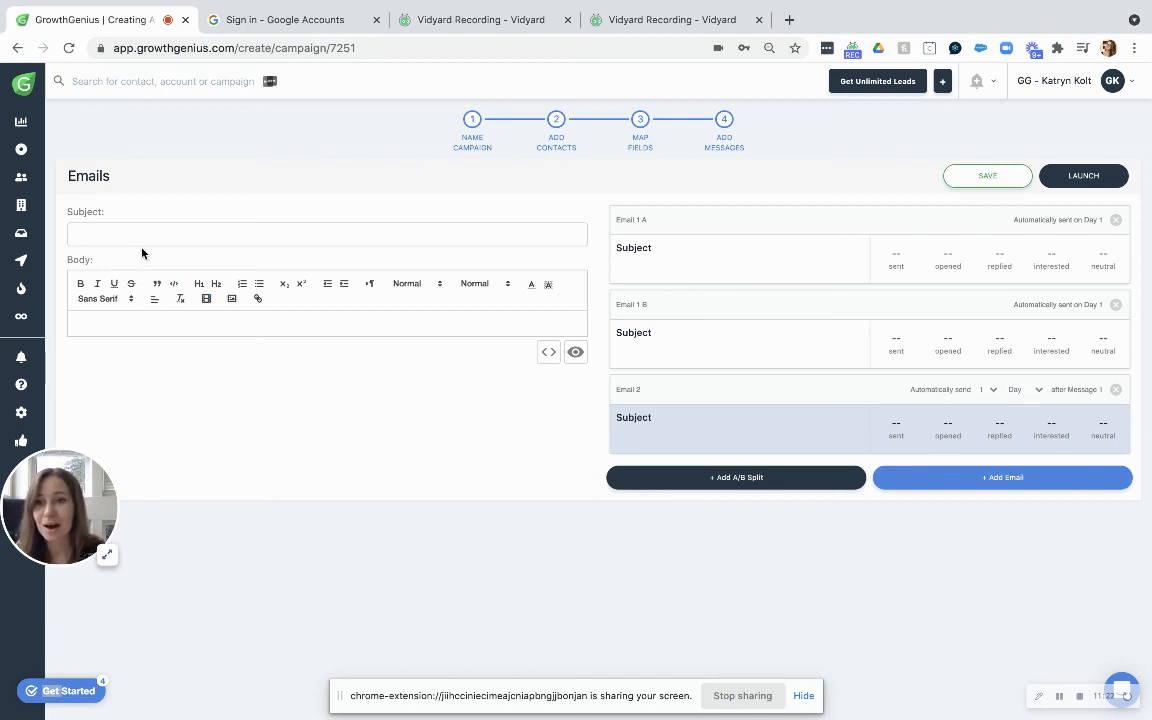
Fill in Email 2 with the subject "jkljklj" and the body "jkjkljllk", formatted as Heading 2.
{"action": "type", "text": "jkljklj"}
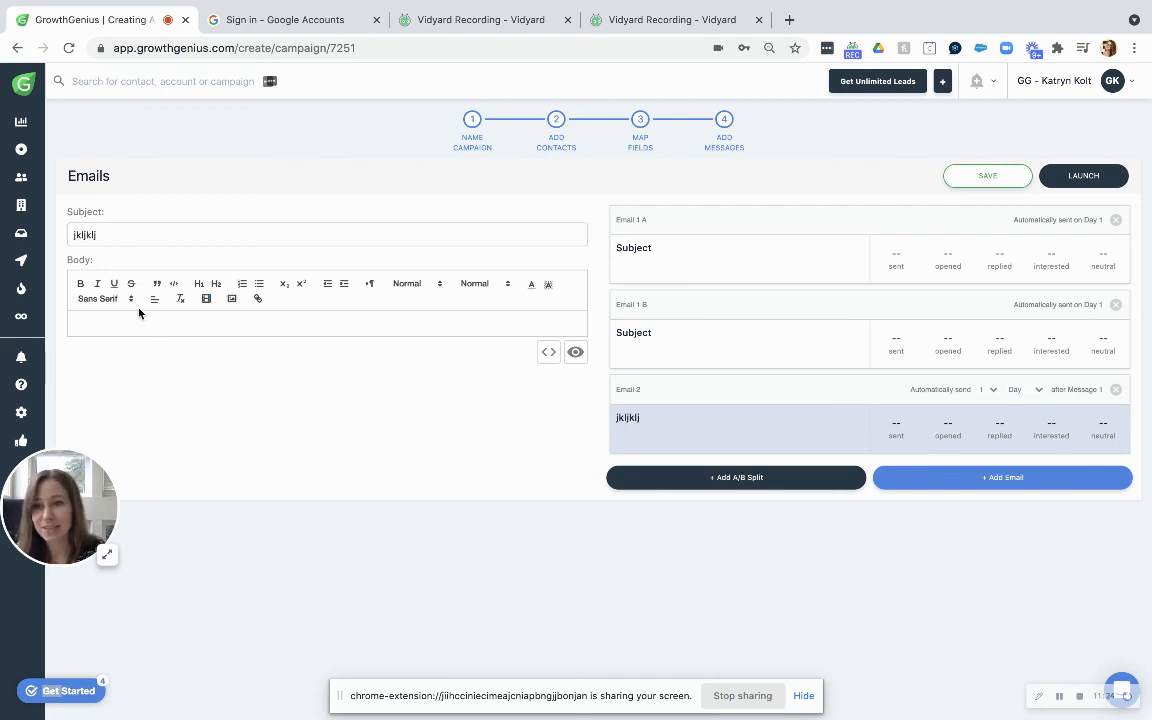
{"action": "type", "text": "jkljkljlk"}
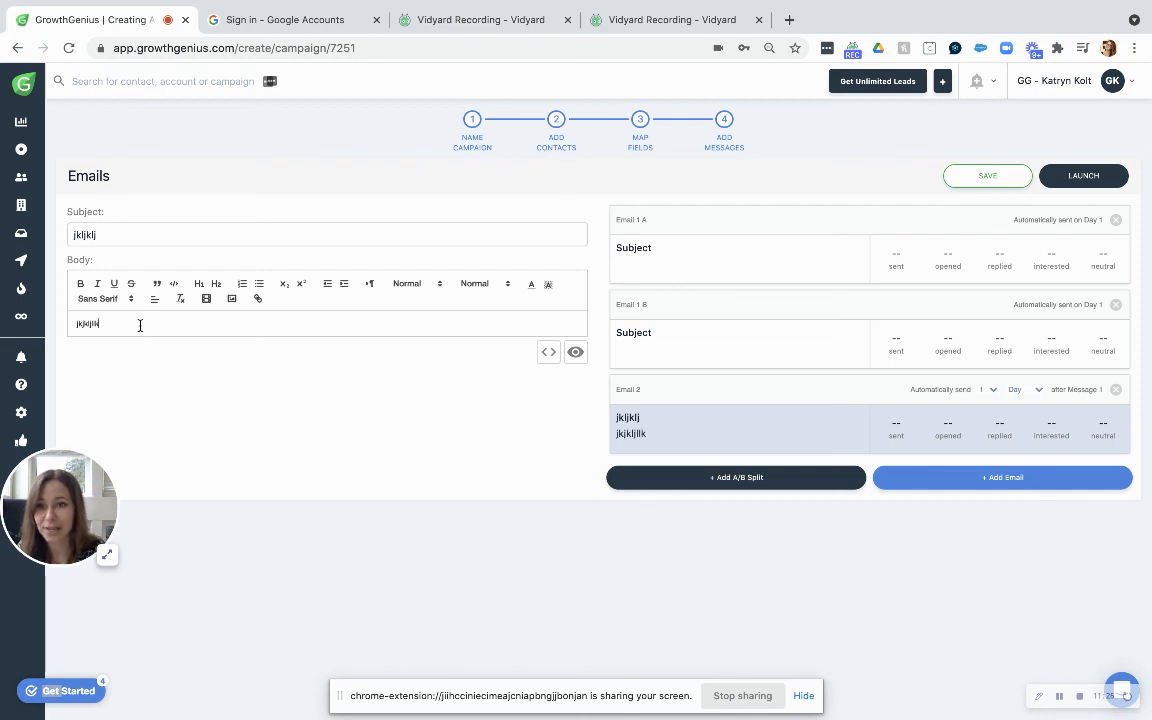
{"action": "left_click", "coordinate": [216, 284]}
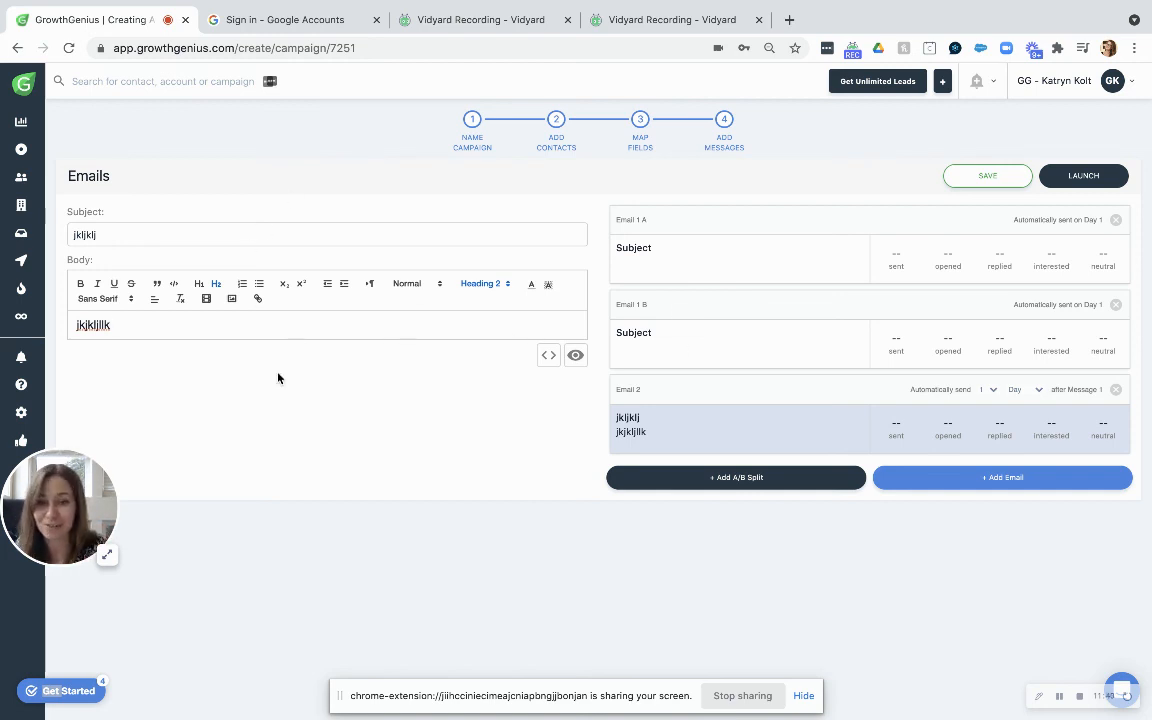
Add an A/B split to Email 2 and an Email 3, and set the send delays to 1 week for 2 A and 5 days for 2 B.
{"action": "left_click", "coordinate": [746, 478]}
{"action": "left_click", "coordinate": [972, 561]}
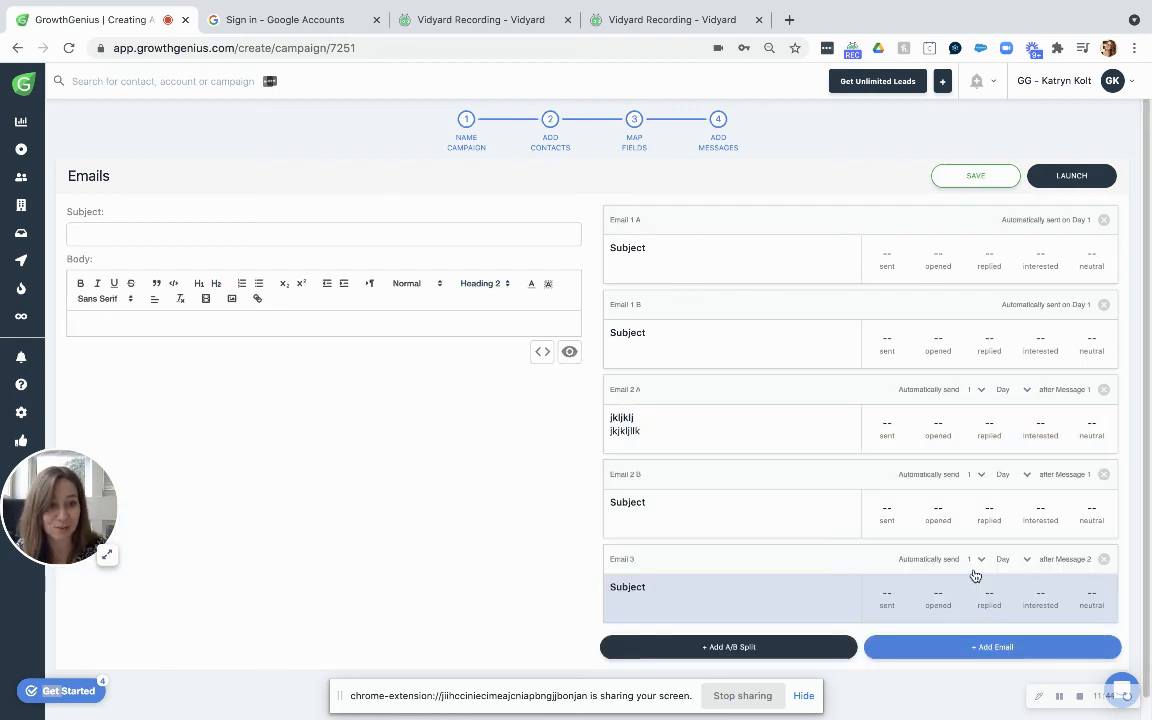
{"action": "left_click", "coordinate": [1000, 390]}
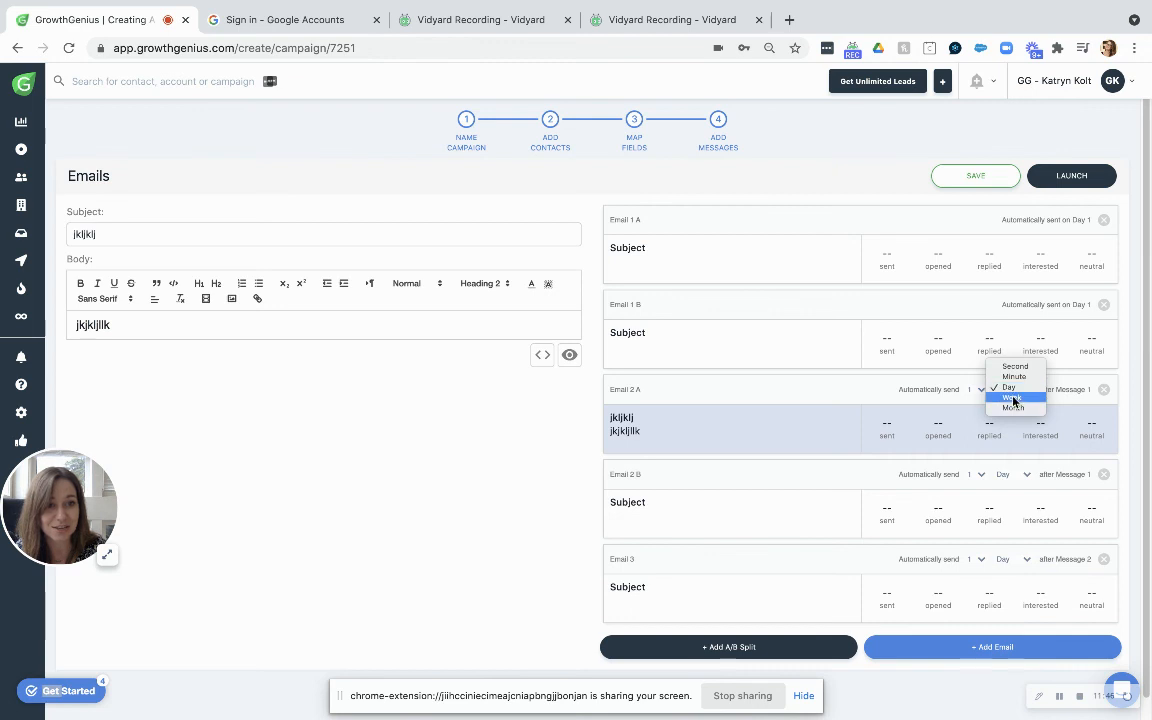
{"action": "left_click", "coordinate": [1012, 398]}
{"action": "left_click", "coordinate": [977, 475]}
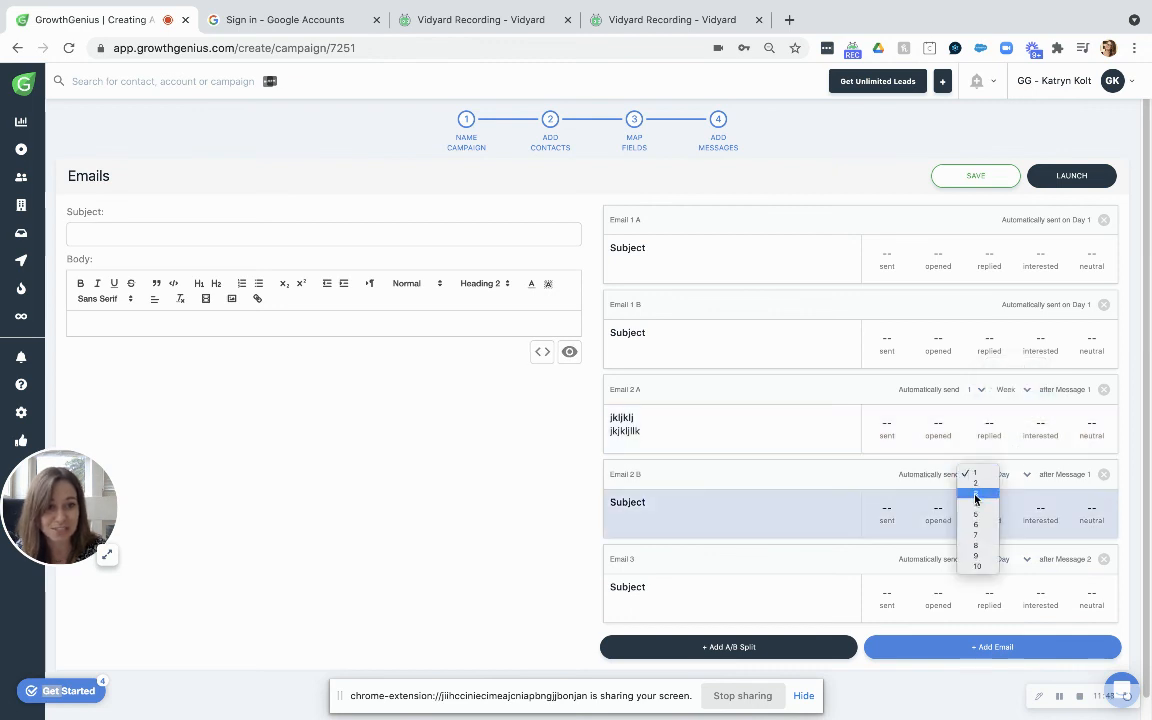
{"action": "left_click", "coordinate": [976, 514]}
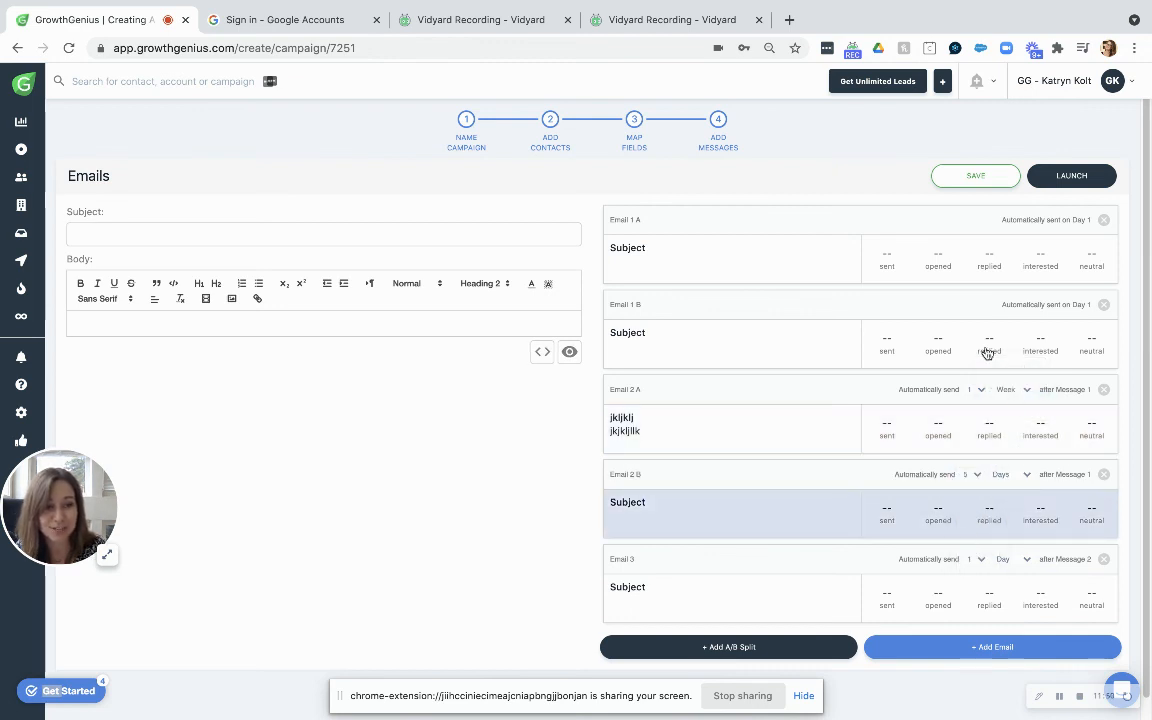